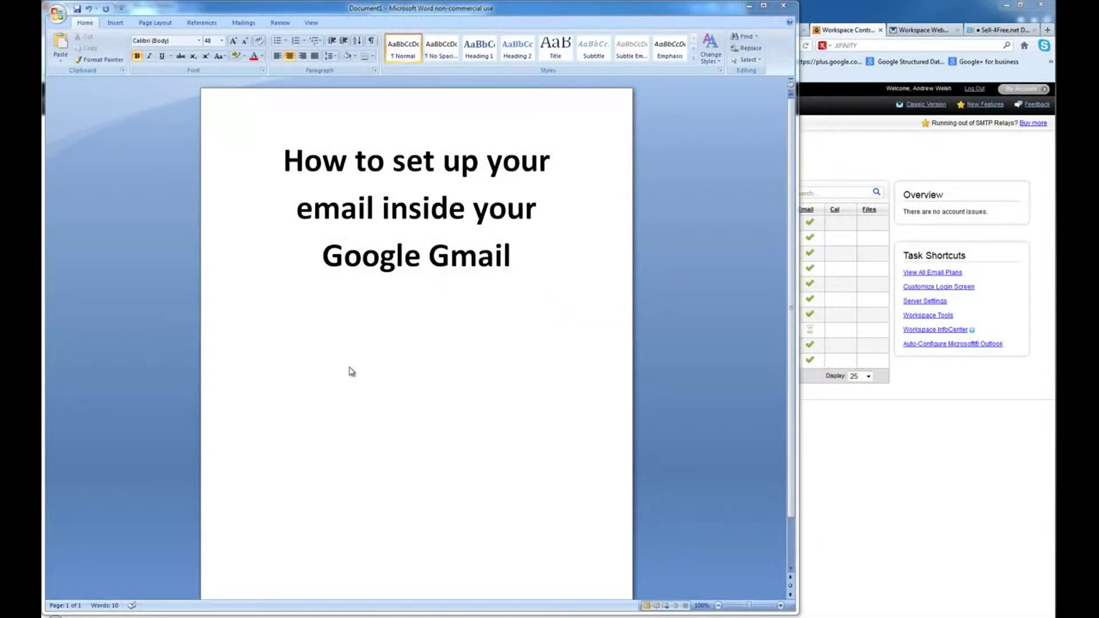
- Launch Workspace Webmail for the first email account, dismiss the calendar popup, and show the Tools list
{"action": "left_click", "coordinate": [822, 460]}
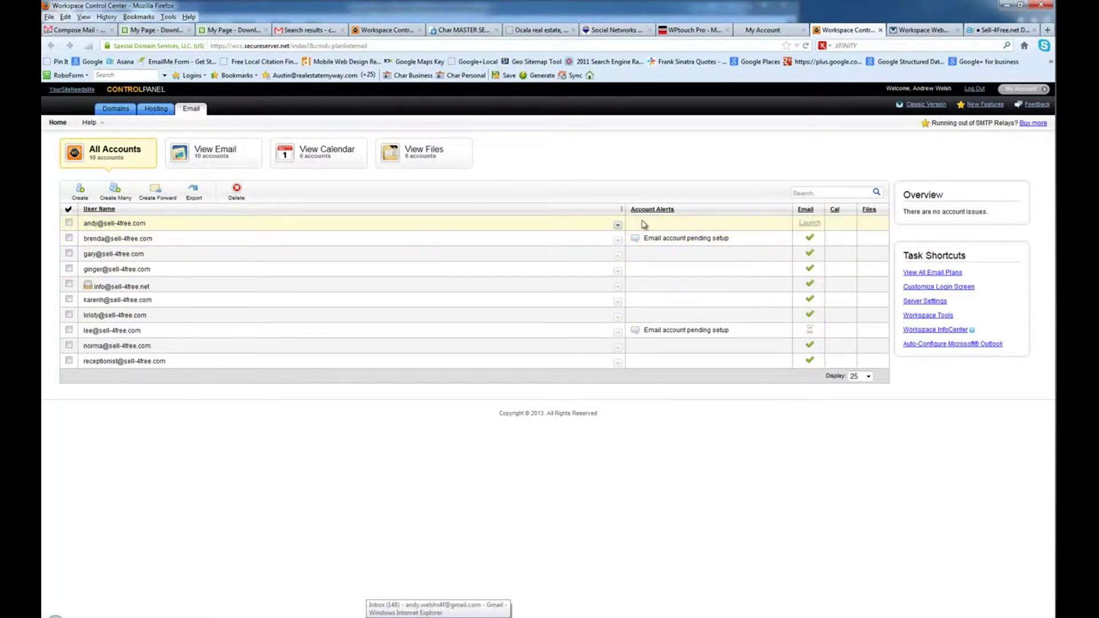
{"action": "left_click", "coordinate": [809, 223]}
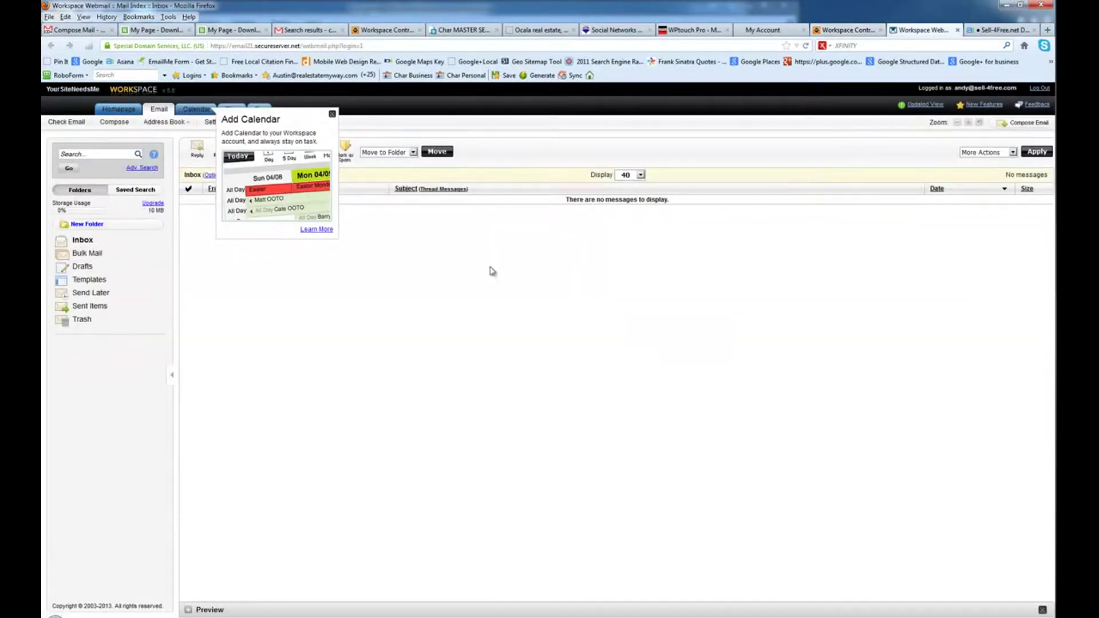
{"action": "left_click", "coordinate": [332, 114]}
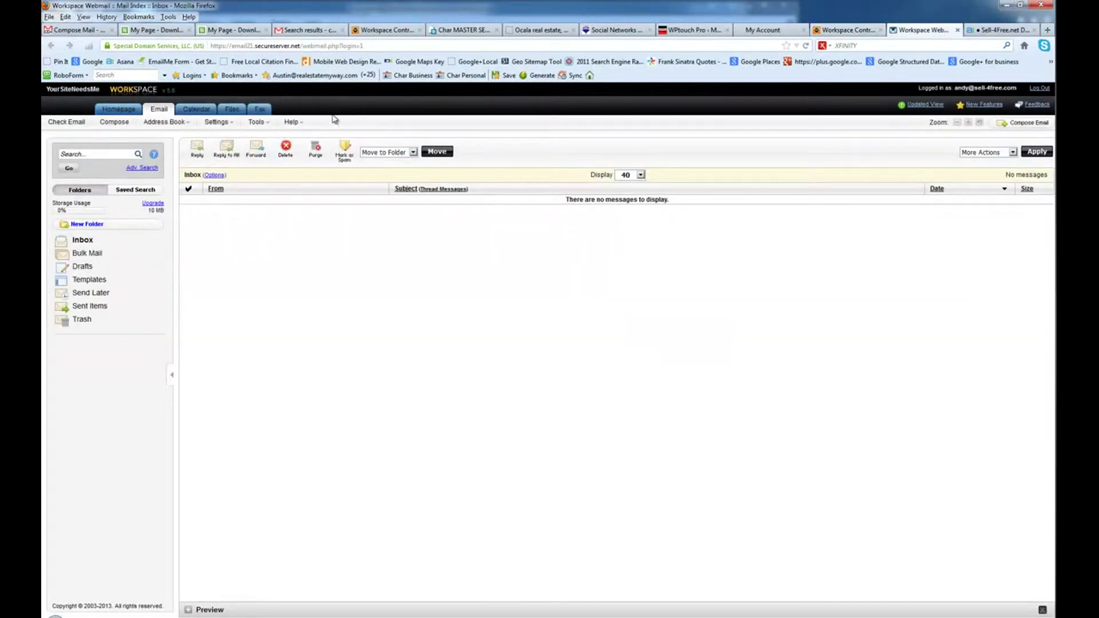
{"action": "left_click", "coordinate": [267, 127]}
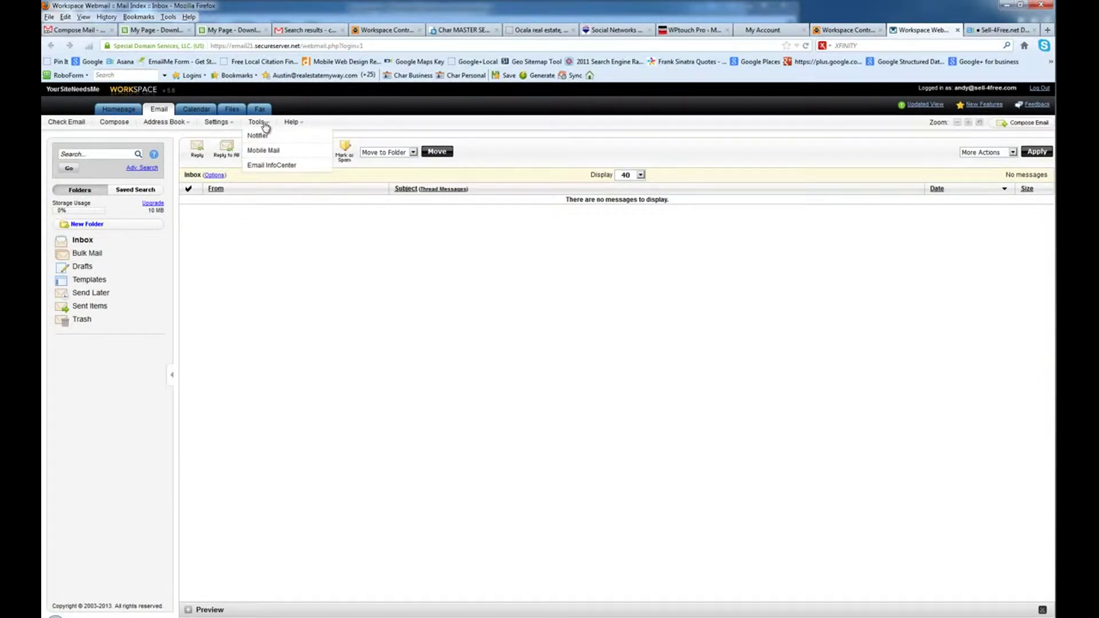
- Open the Email InfoCenter to view the POP3 and SMTP server details, then return to Gmail
{"action": "left_click", "coordinate": [264, 166]}
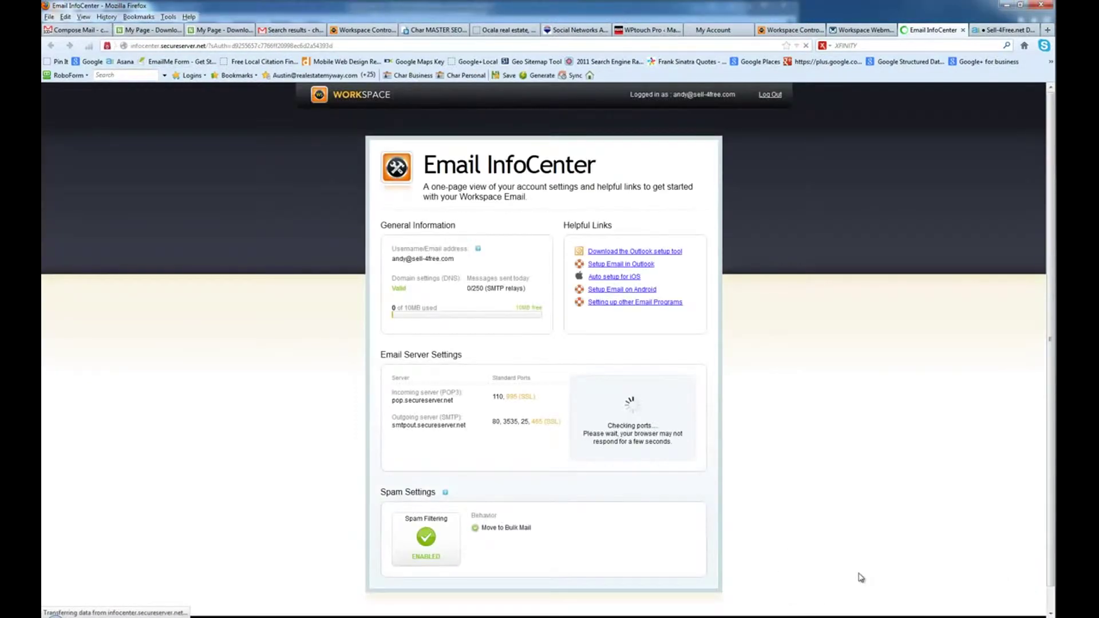
{"action": "left_click", "coordinate": [385, 381]}
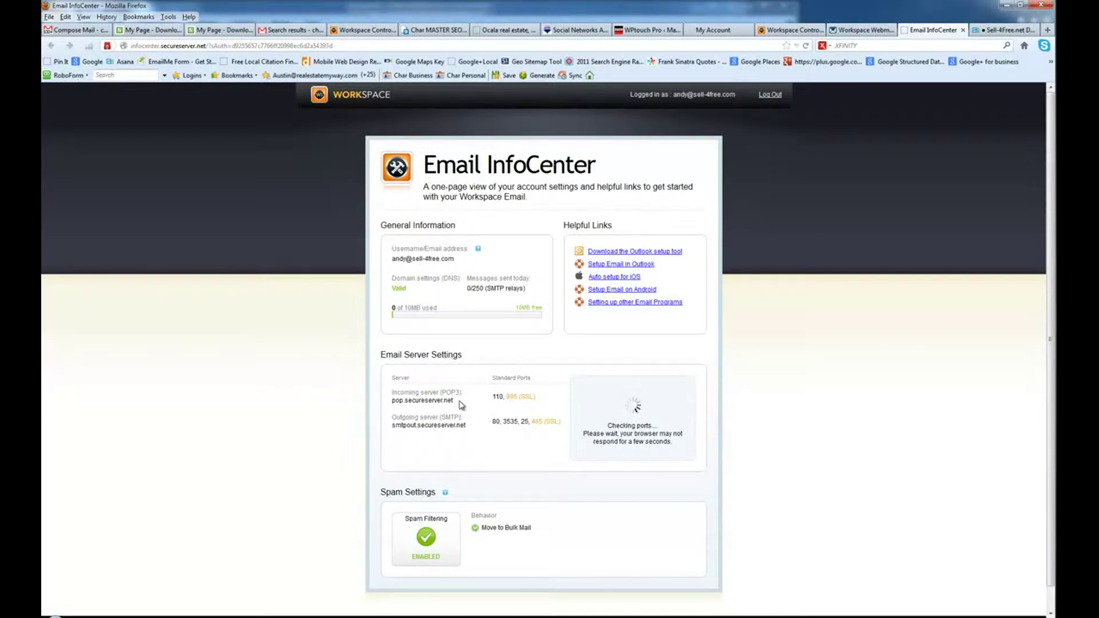
{"action": "left_click", "coordinate": [786, 30]}
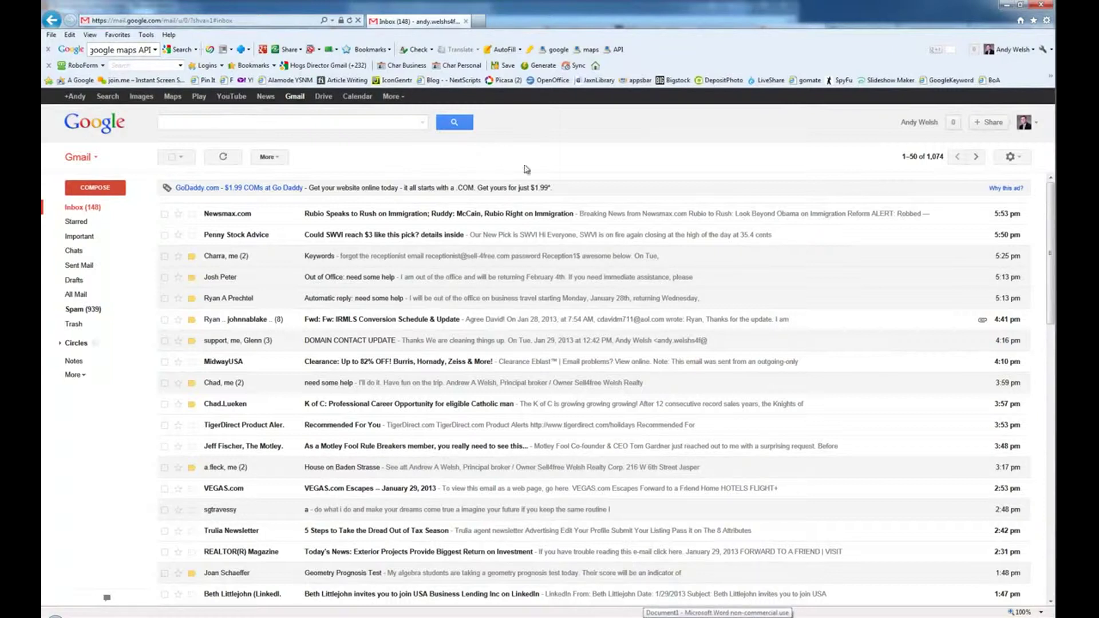
- Open Gmail's Accounts and Import settings and start adding a POP3 mail account you own
{"action": "left_click", "coordinate": [1016, 159]}
{"action": "left_click", "coordinate": [983, 246]}
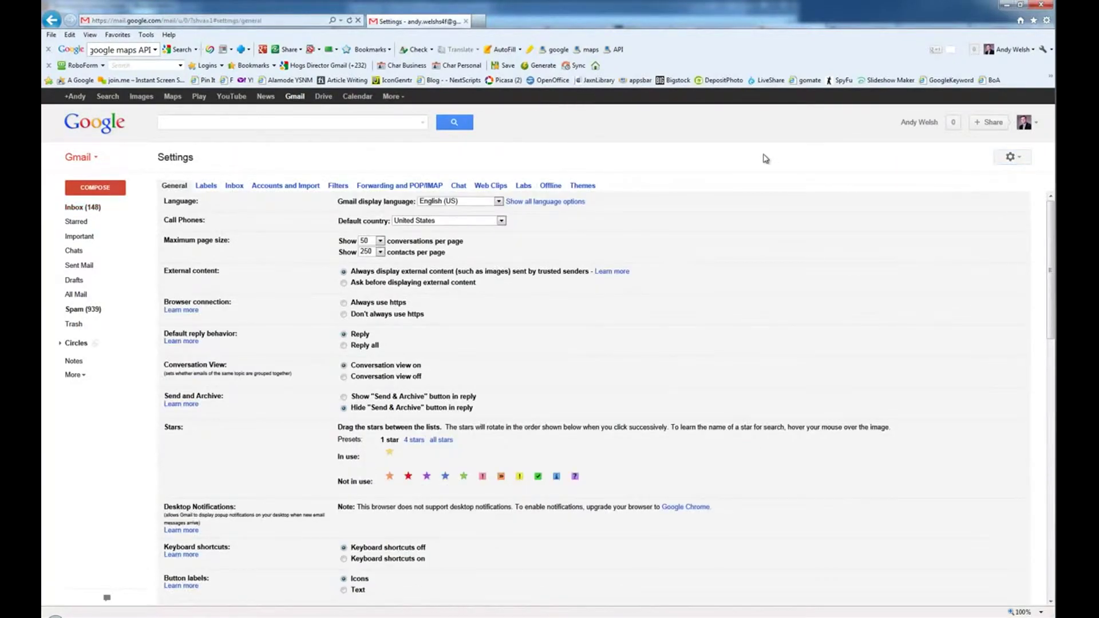
{"action": "left_click", "coordinate": [273, 185]}
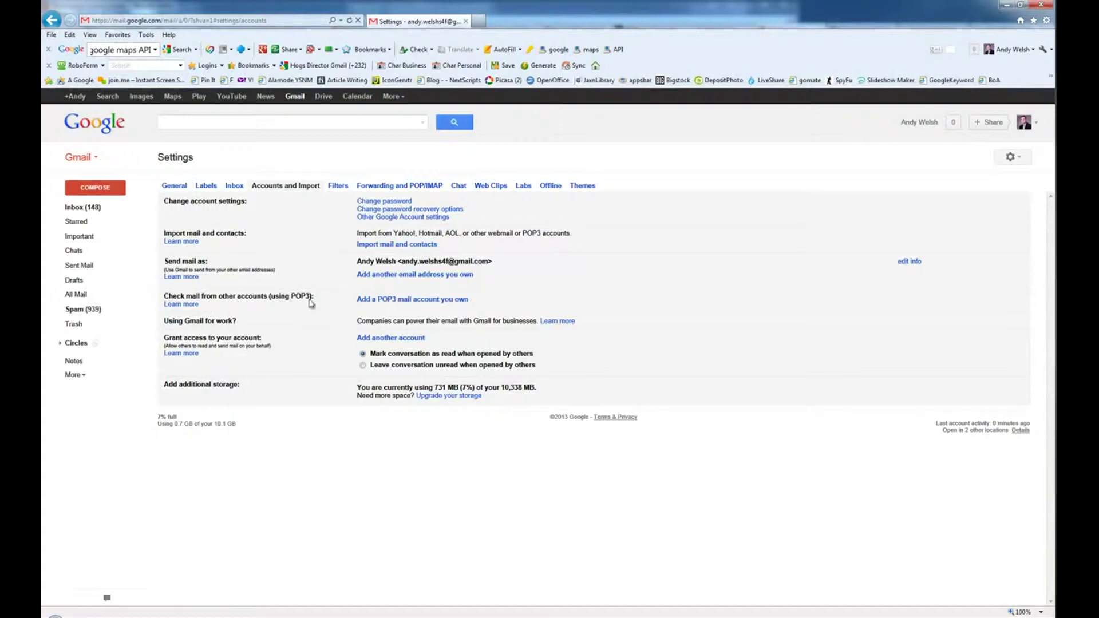
{"action": "left_click", "coordinate": [396, 302]}
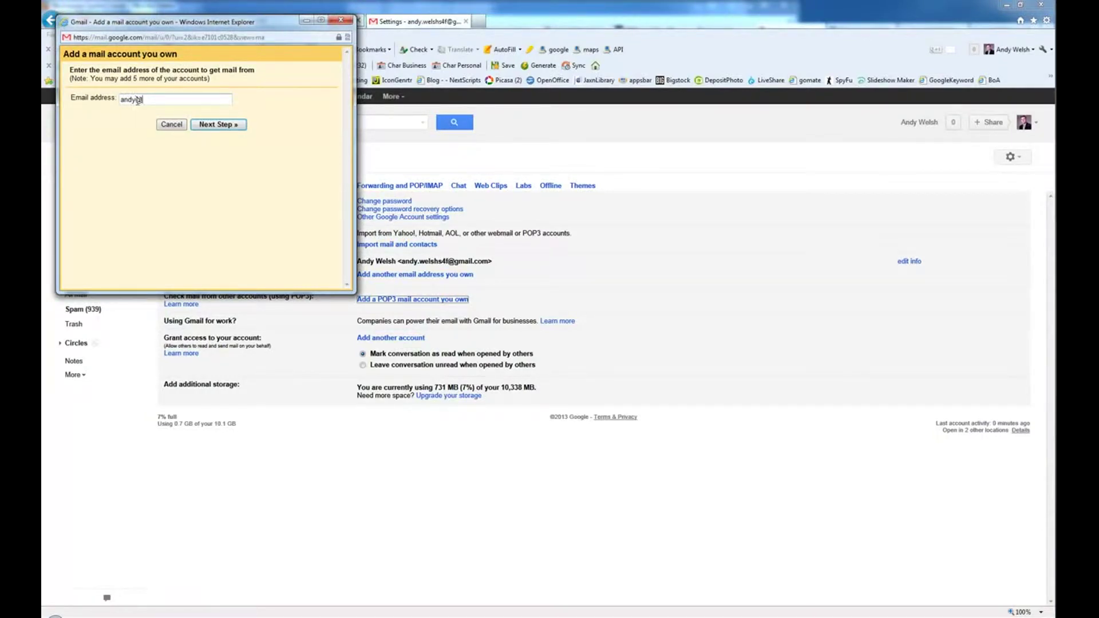
- Enter the Workspace e-mail address, use the full address as Username, and type the account password
{"action": "left_click", "coordinate": [213, 124]}
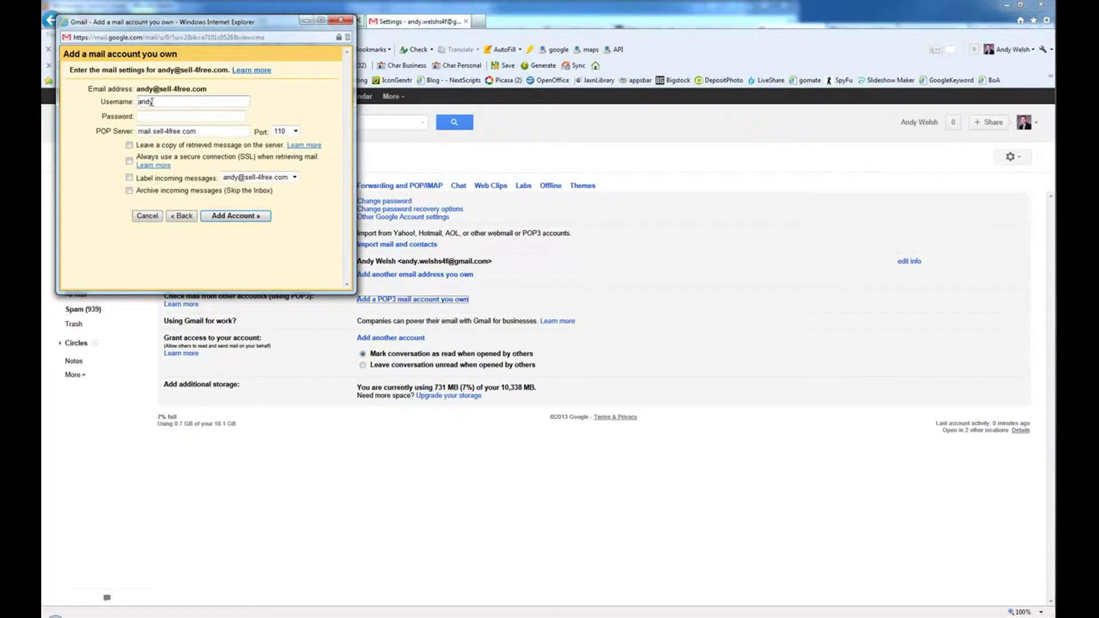
{"action": "left_click", "coordinate": [161, 102]}
{"action": "key", "text": "Tab"}
{"action": "type", "text": "1"}
{"action": "key", "text": "Tab"}
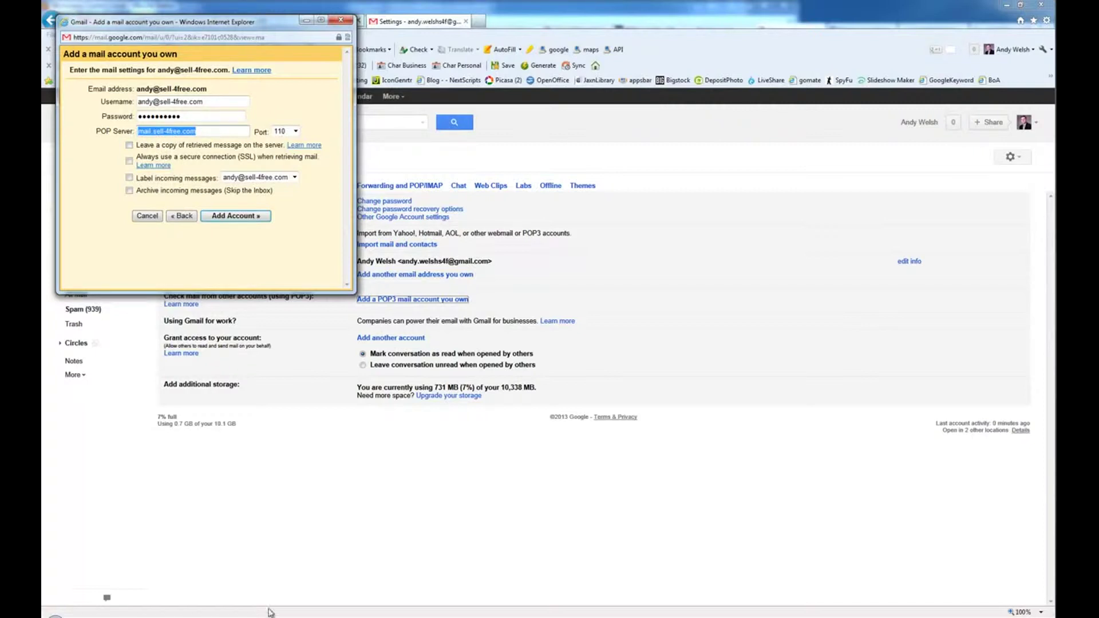
- Copy pop.secureserver.net from the Email InfoCenter into Gmail's POP Server field
{"action": "left_click", "coordinate": [492, 612]}
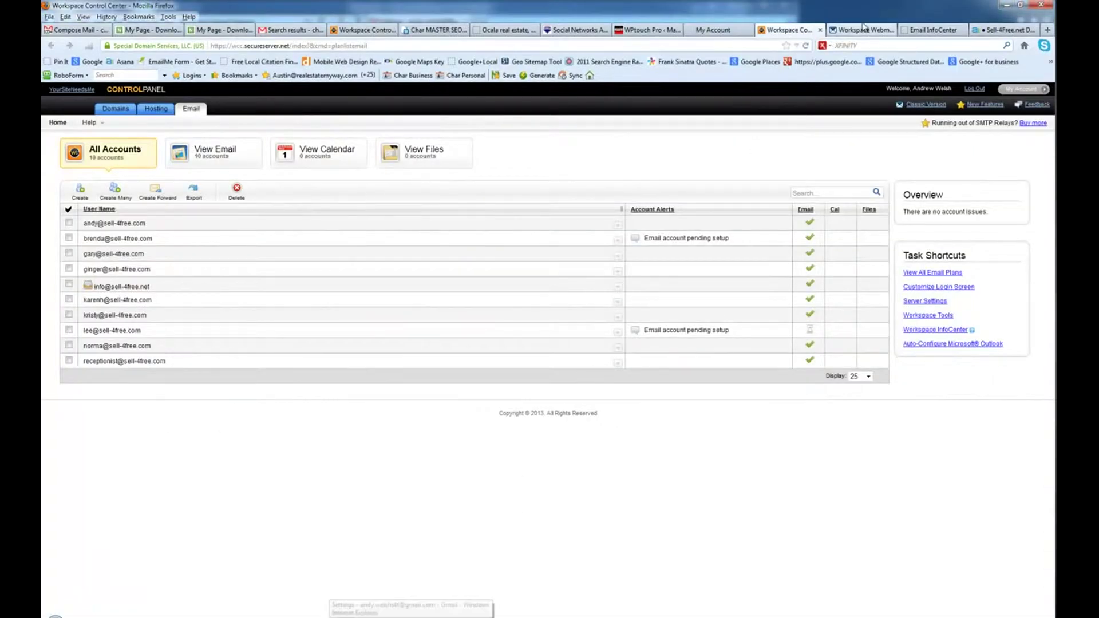
{"action": "left_click", "coordinate": [926, 30]}
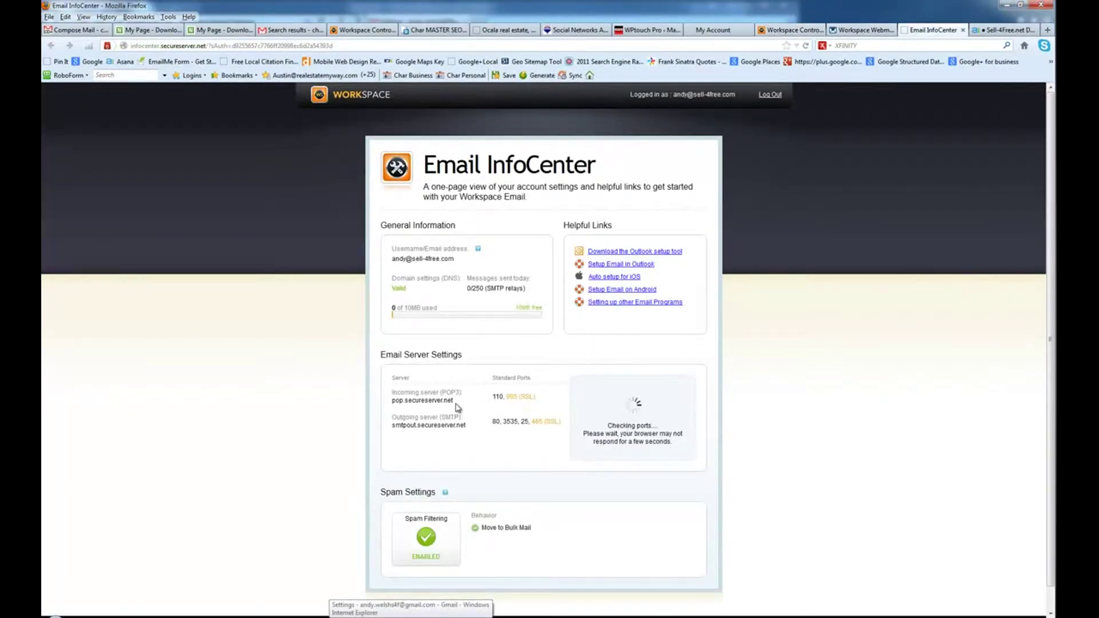
{"action": "left_click_drag", "start_coordinate": [453, 400], "coordinate": [393, 400]}
{"action": "right_click", "coordinate": [393, 400]}
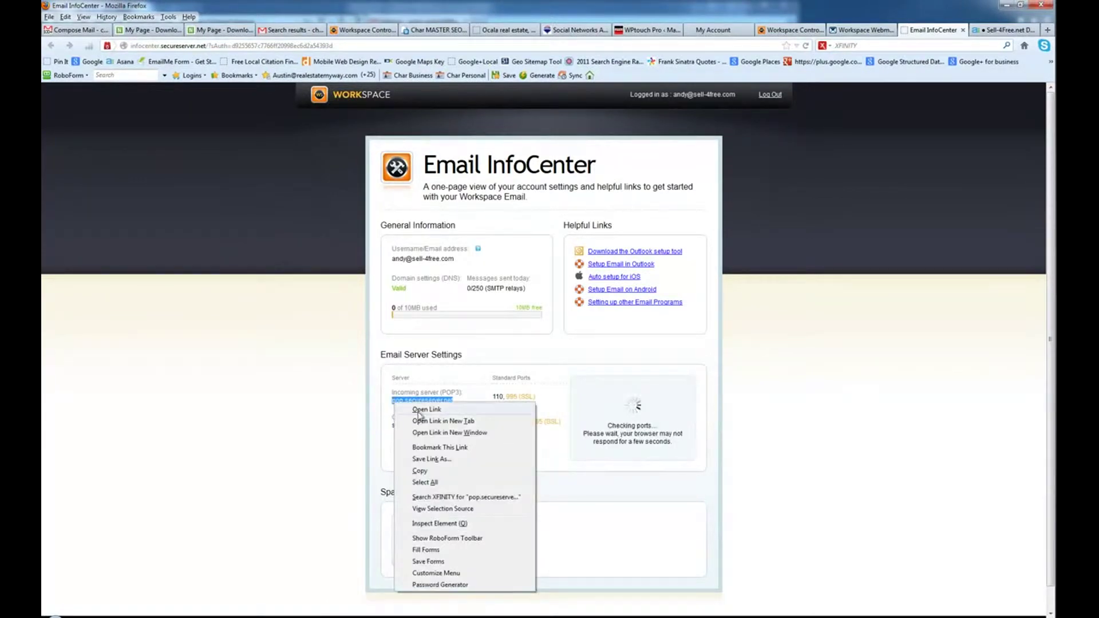
{"action": "left_click", "coordinate": [430, 475]}
{"action": "key", "text": "alt+Tab"}
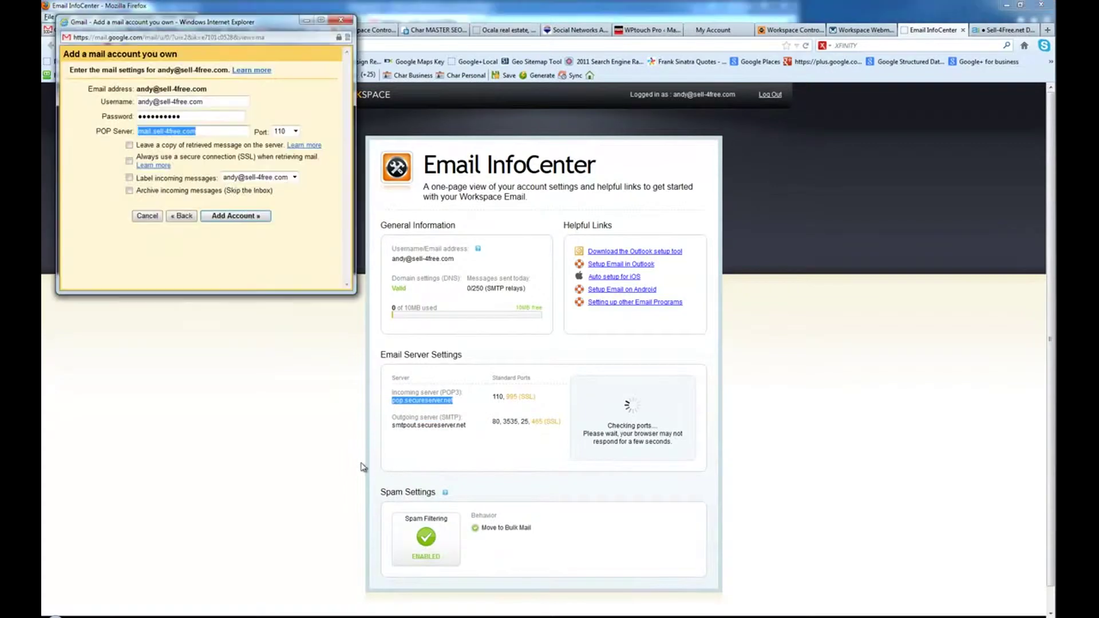
{"action": "key", "text": "ctrl+v"}
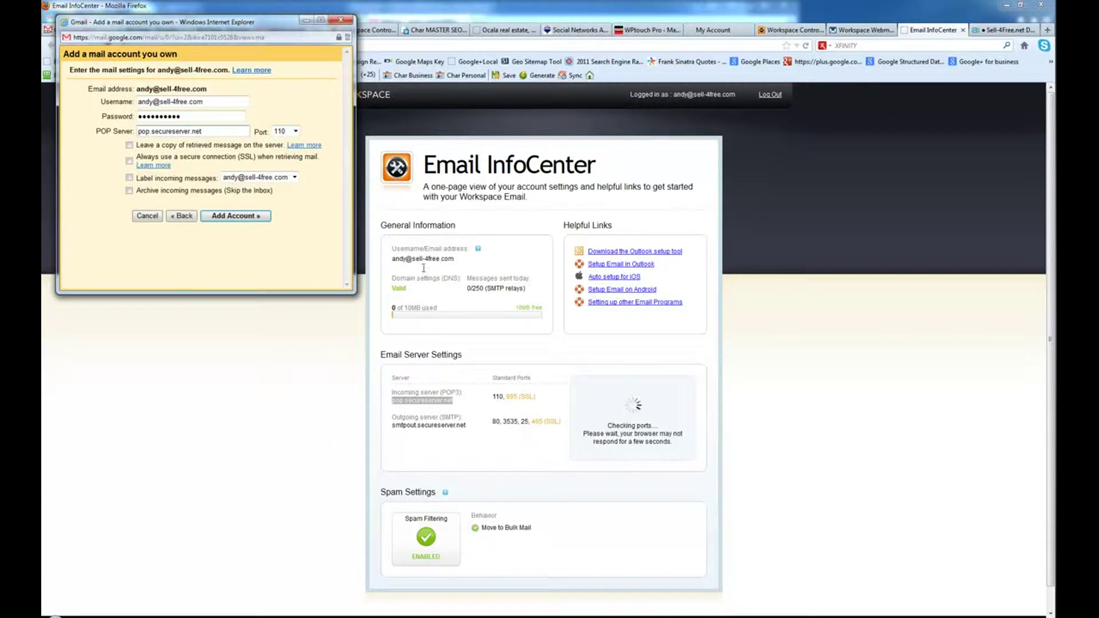
{"action": "left_click", "coordinate": [862, 30]}
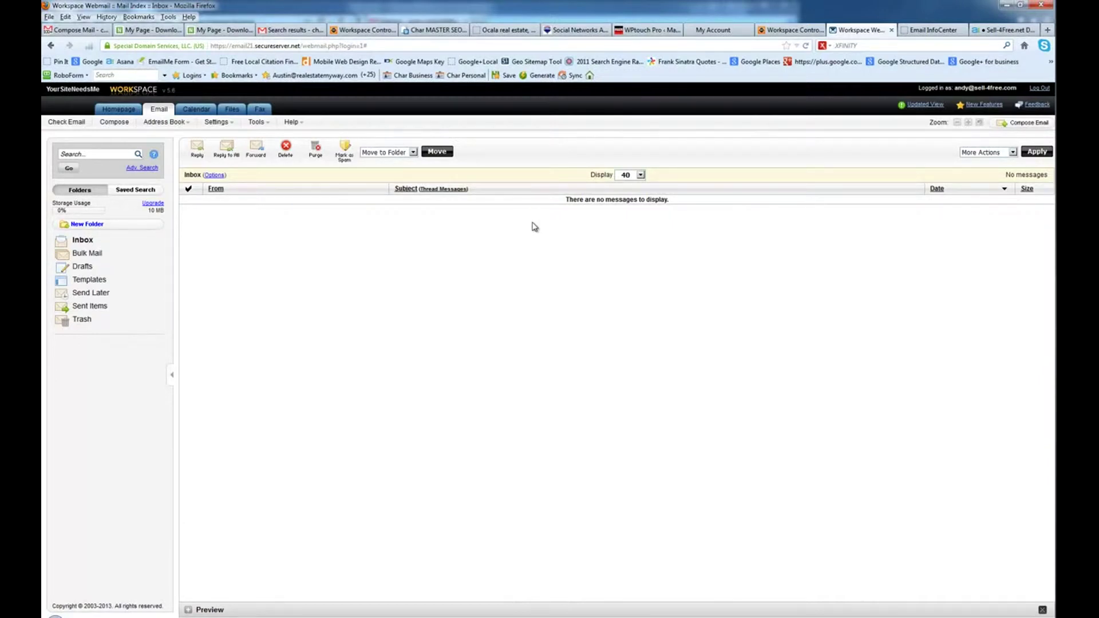
- Enable labelling of incoming messages, add the POP3 account, and dismiss the login-saving prompt
{"action": "left_click", "coordinate": [933, 30]}
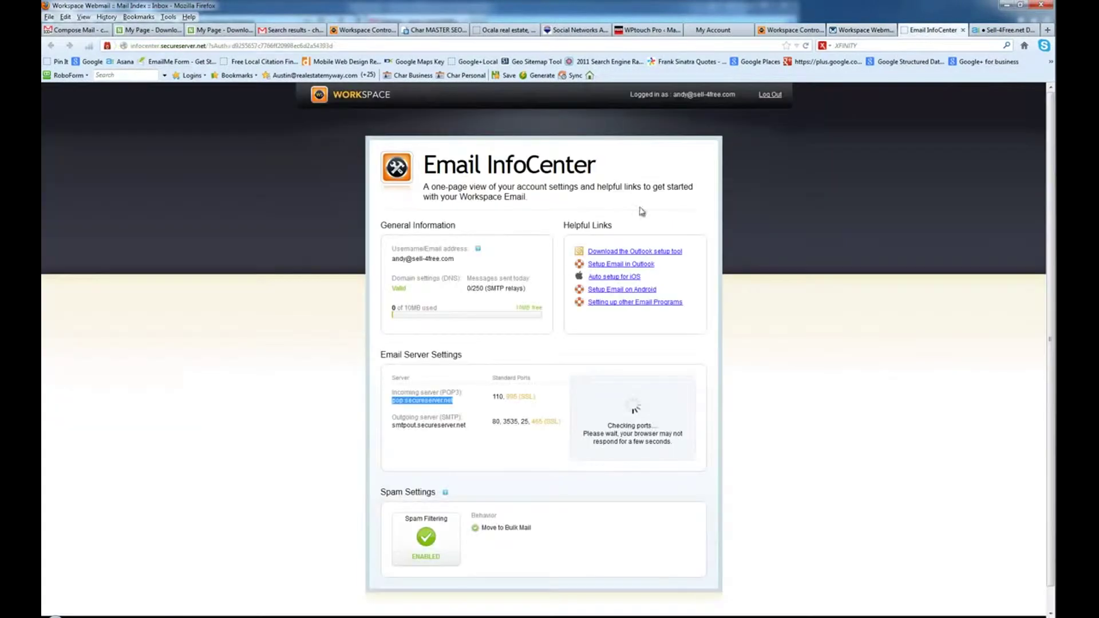
{"action": "key", "text": "alt+Tab"}
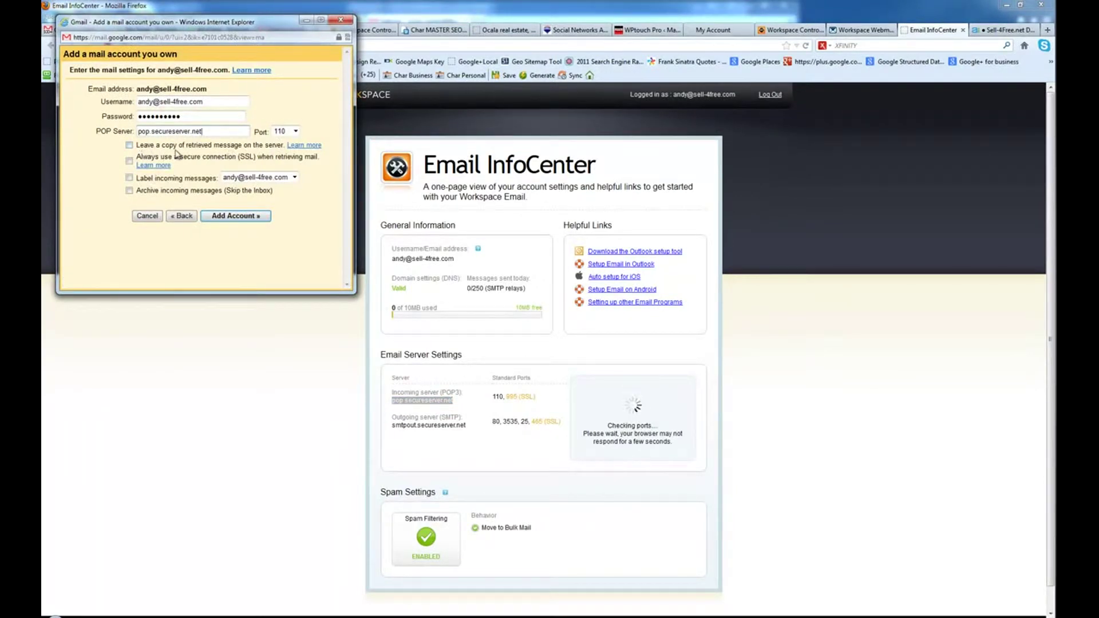
{"action": "left_click", "coordinate": [129, 178]}
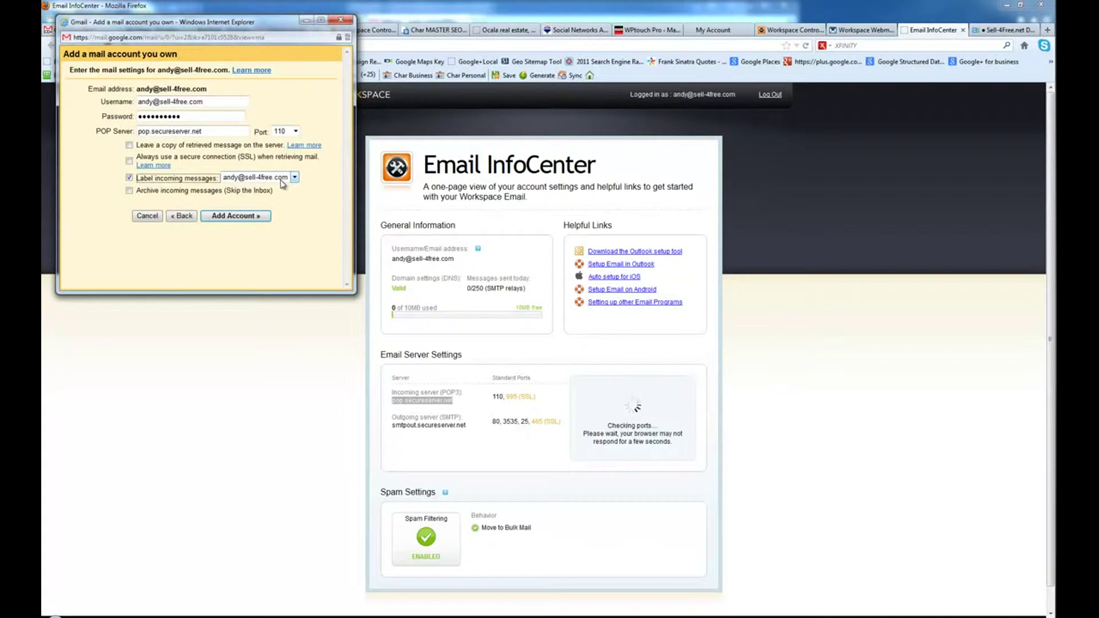
{"action": "left_click", "coordinate": [239, 217]}
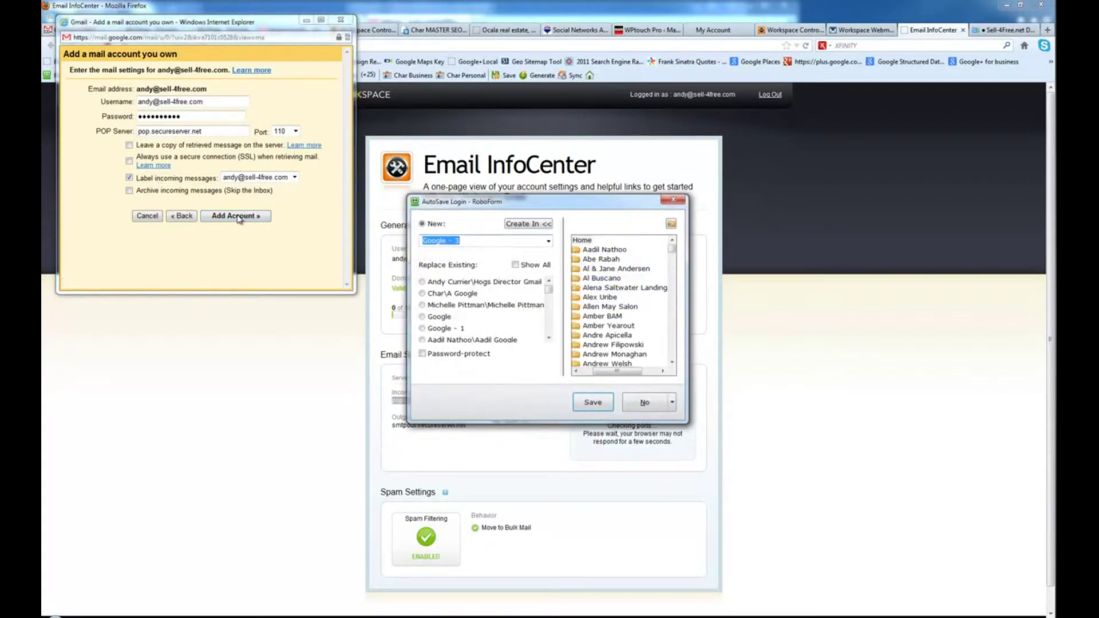
{"action": "left_click", "coordinate": [673, 200]}
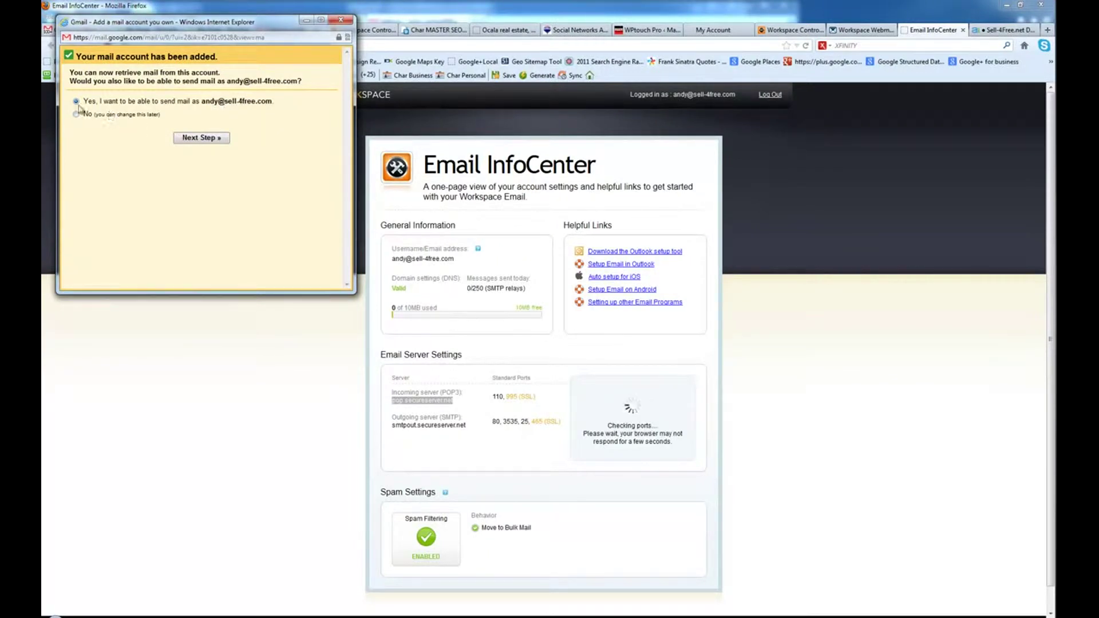
- Set up sending as the Workspace address, not as an alias, via Gmail, and send verification
{"action": "left_click", "coordinate": [200, 139]}
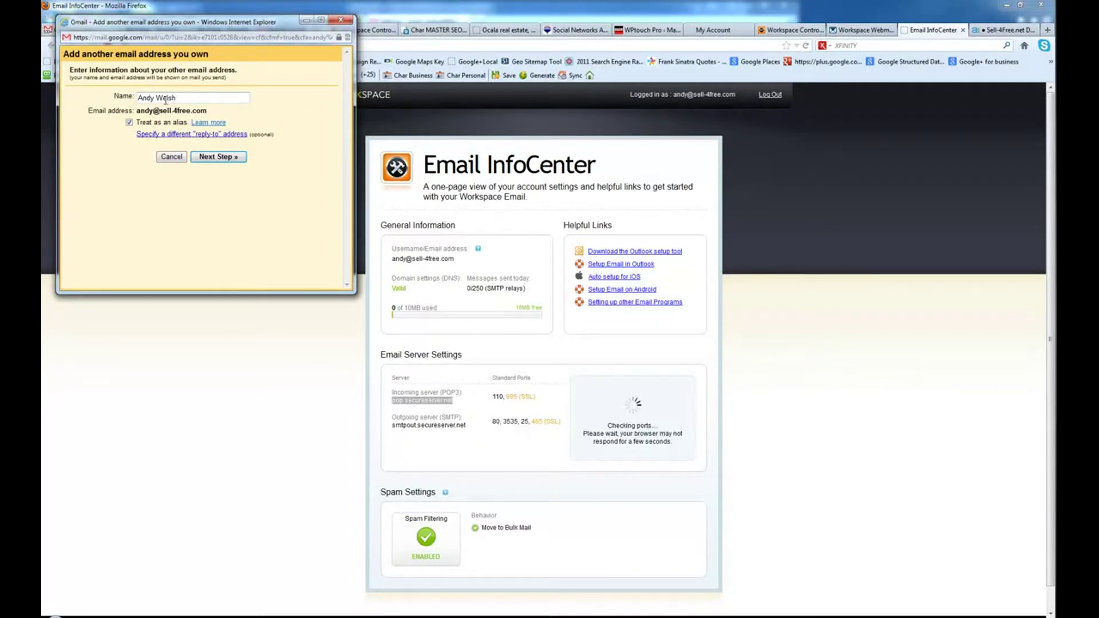
{"action": "left_click", "coordinate": [130, 123]}
{"action": "left_click", "coordinate": [217, 157]}
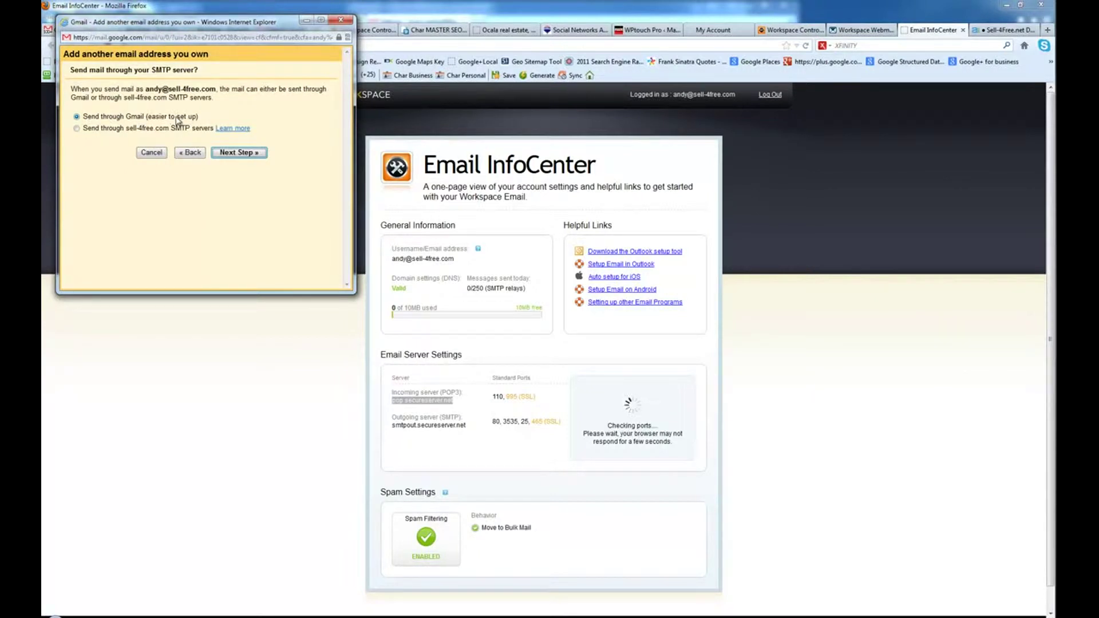
{"action": "left_click", "coordinate": [251, 153]}
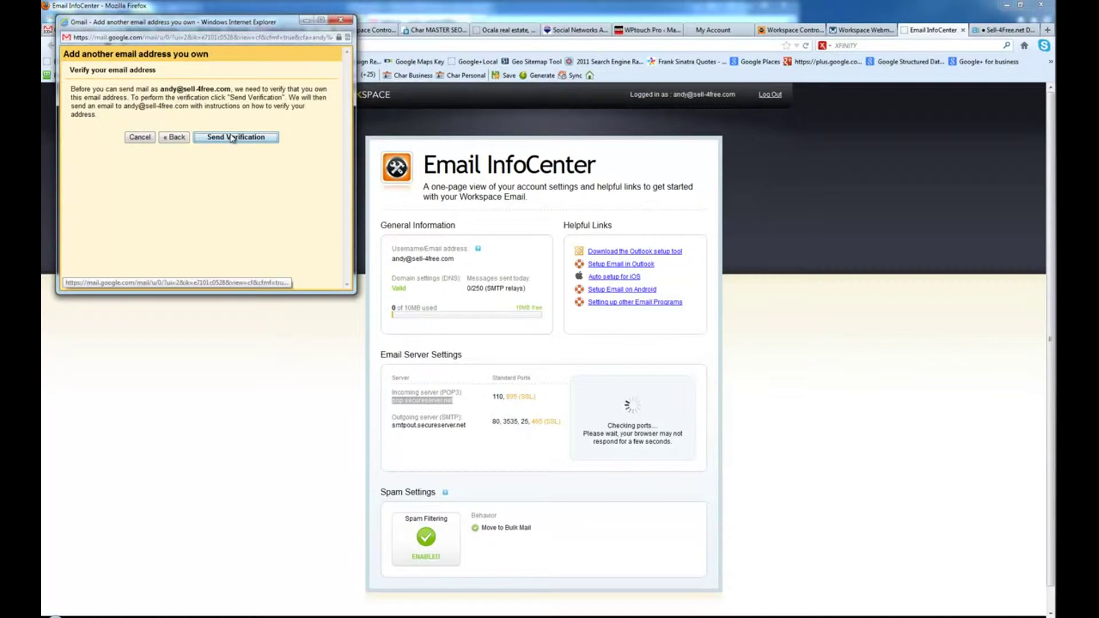
{"action": "left_click", "coordinate": [234, 138]}
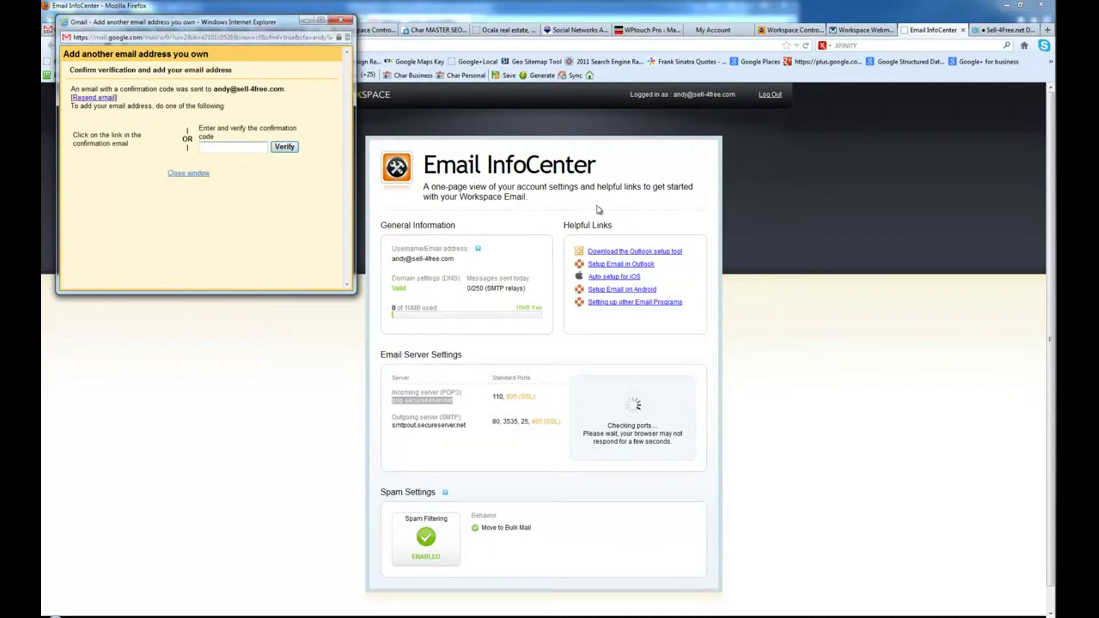
{"action": "left_click", "coordinate": [876, 33]}
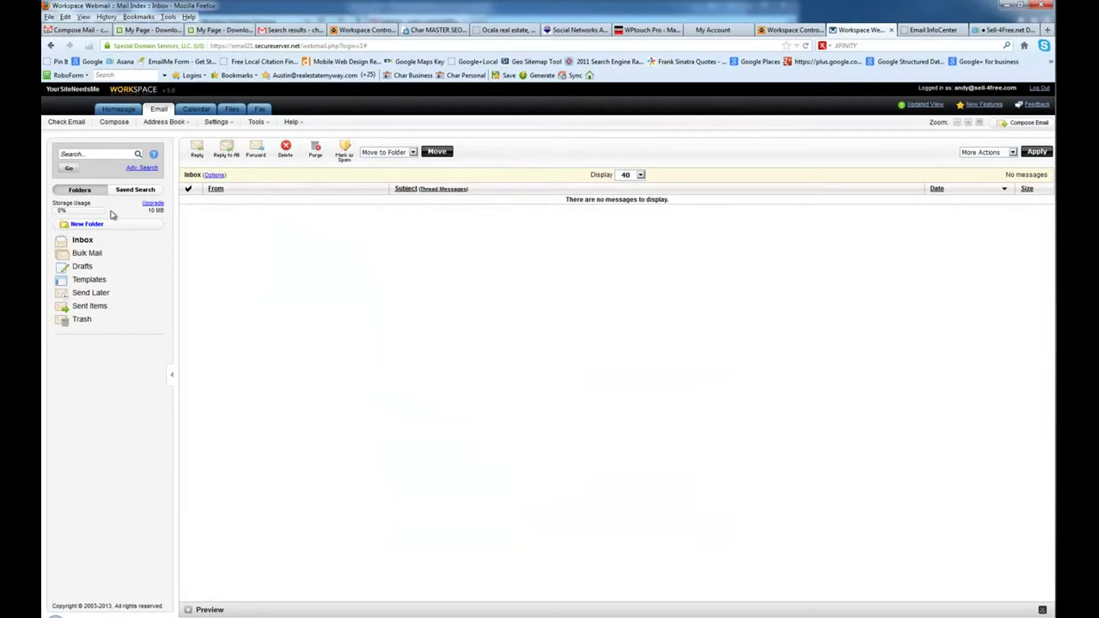
- Copy the confirmation code from the Gmail Team email in Webmail and verify it in Gmail
{"action": "left_click", "coordinate": [86, 240]}
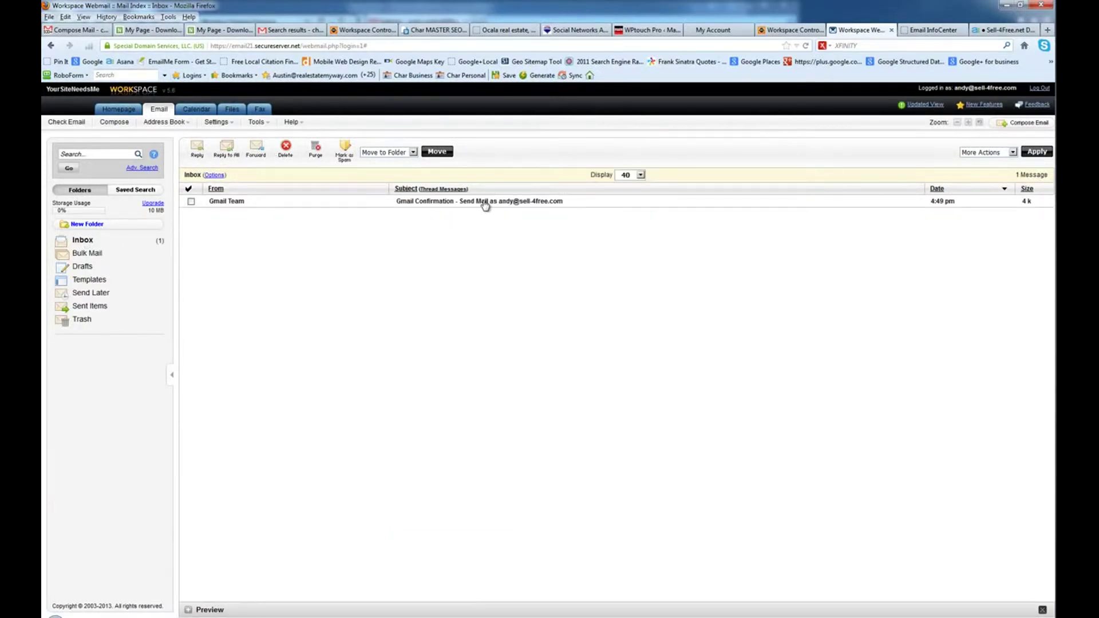
{"action": "left_click", "coordinate": [482, 202]}
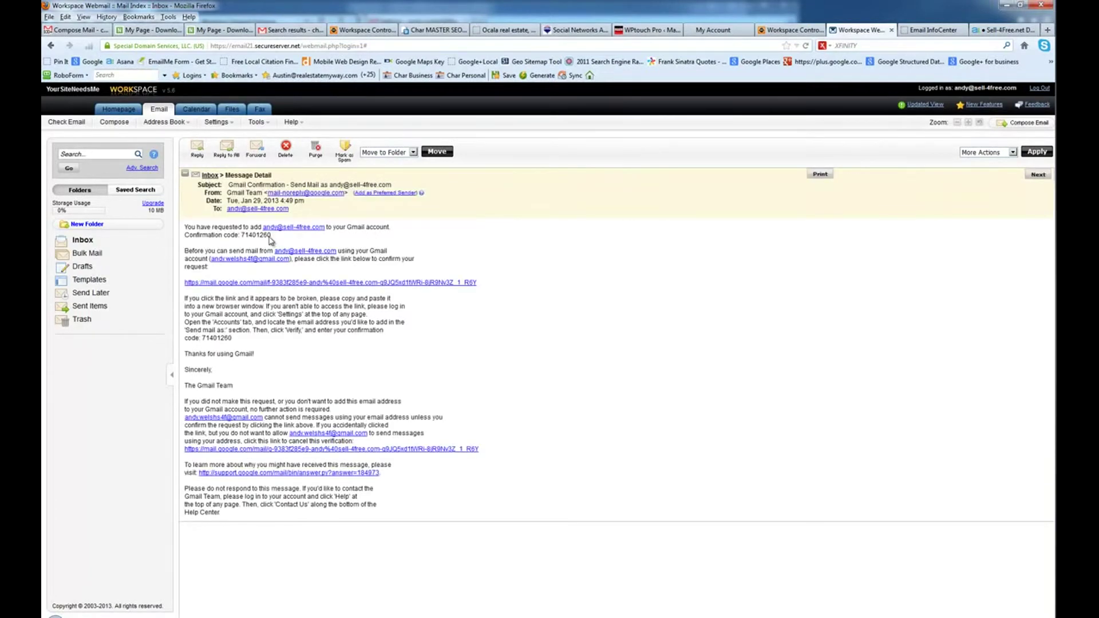
{"action": "left_click_drag", "start_coordinate": [271, 235], "coordinate": [241, 238]}
{"action": "right_click", "coordinate": [248, 237]}
{"action": "left_click", "coordinate": [272, 245]}
{"action": "key", "text": "alt+Tab"}
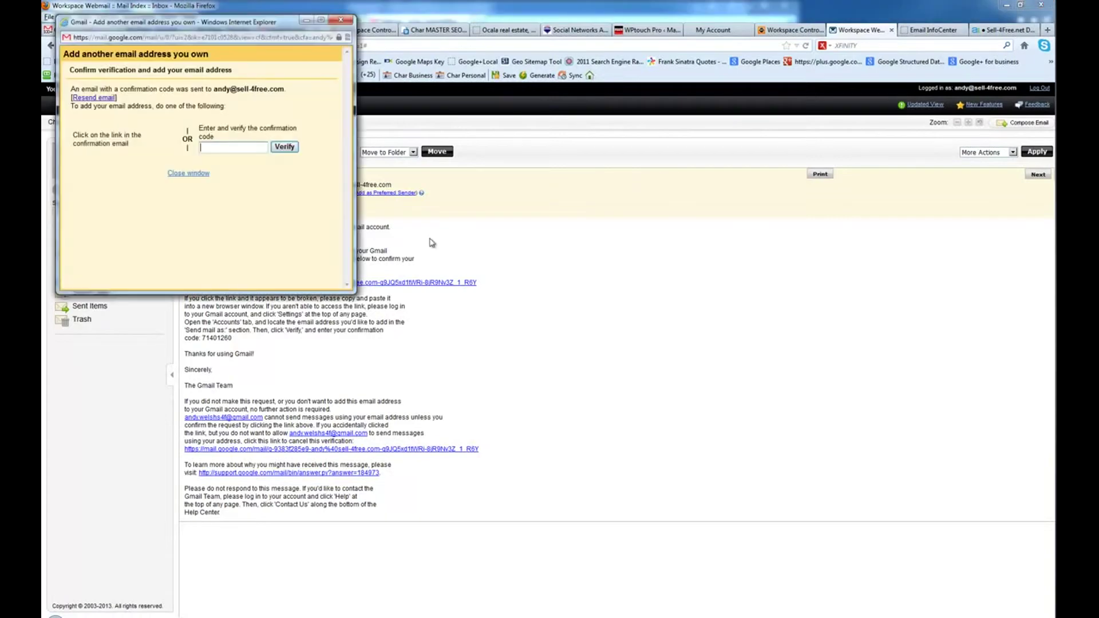
{"action": "key", "text": "ctrl+v"}
{"action": "left_click", "coordinate": [285, 147]}
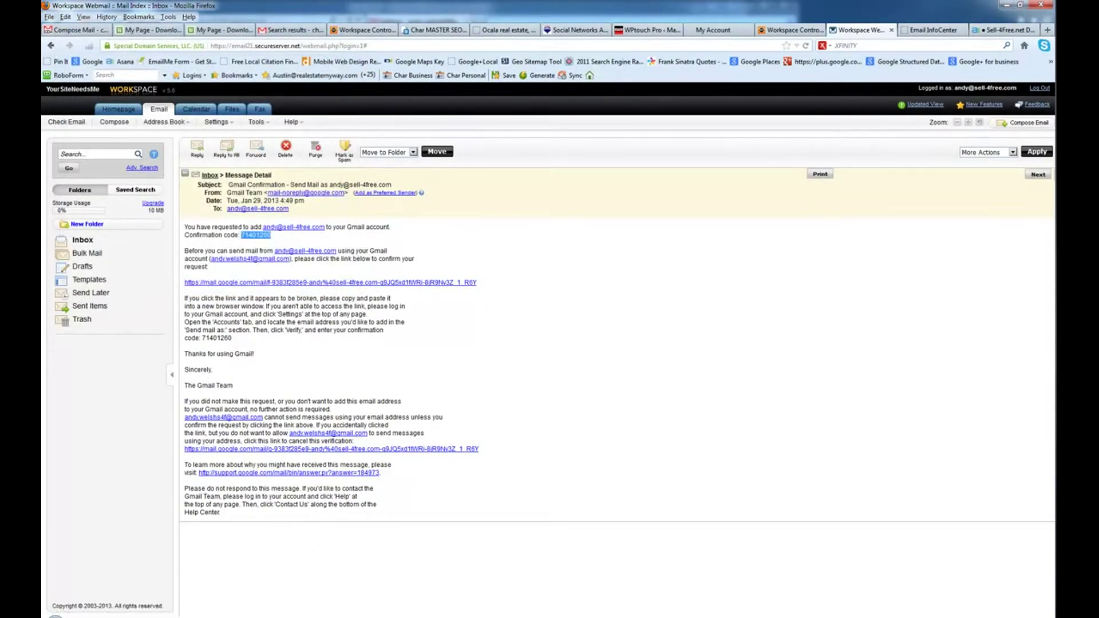
{"action": "key", "text": "alt+Tab"}
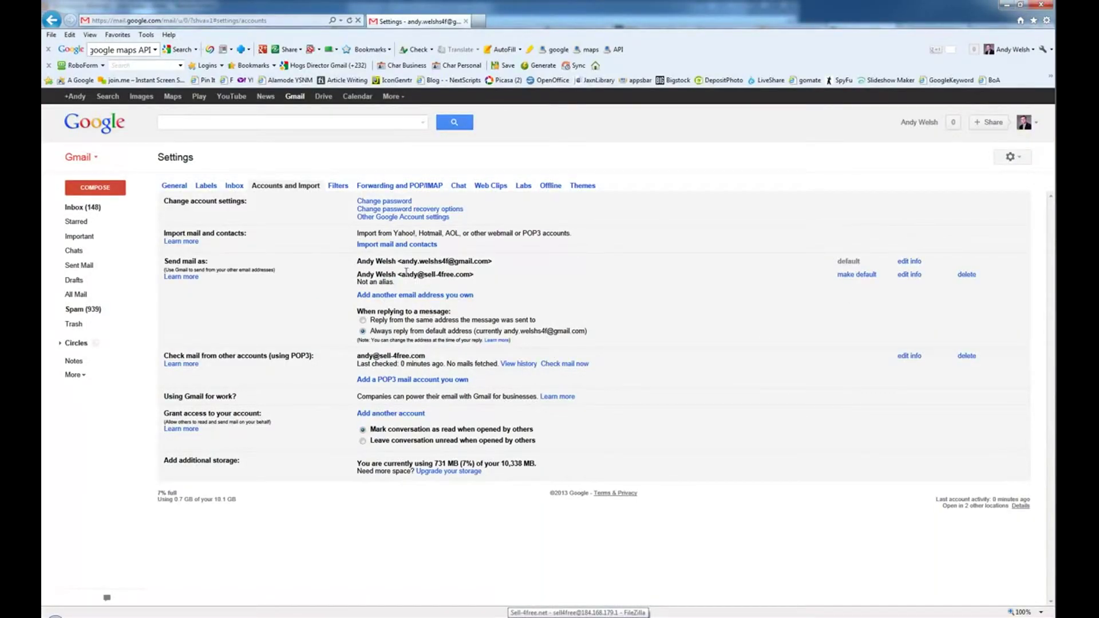
- Make the Workspace address the default under Send mail as and review the reply address
{"action": "left_click_drag", "start_coordinate": [403, 275], "coordinate": [463, 278]}
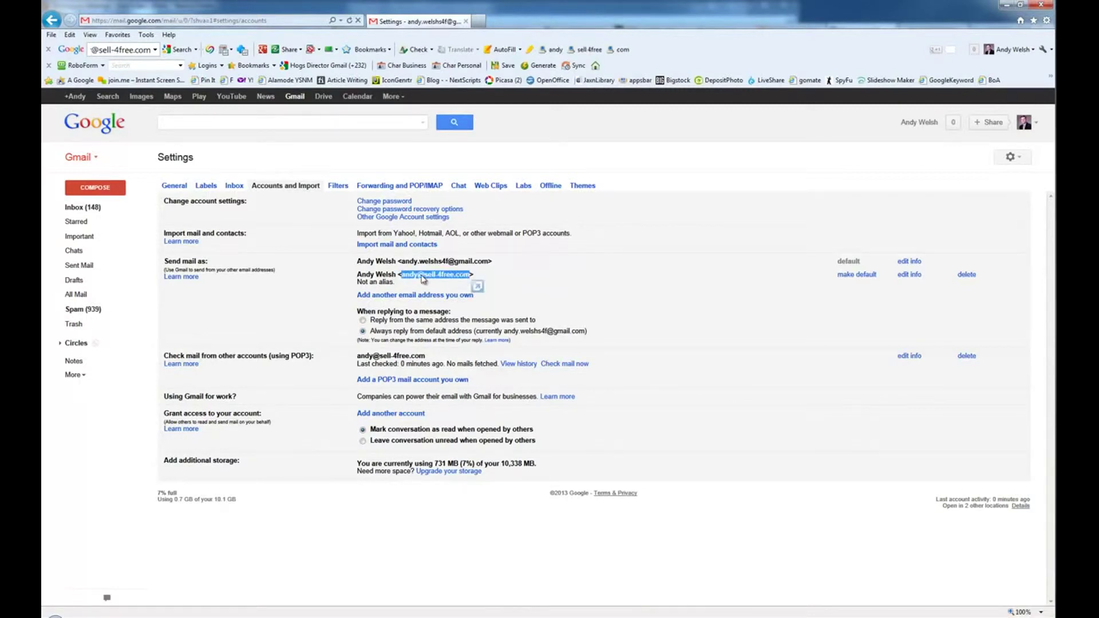
{"action": "left_click", "coordinate": [859, 276]}
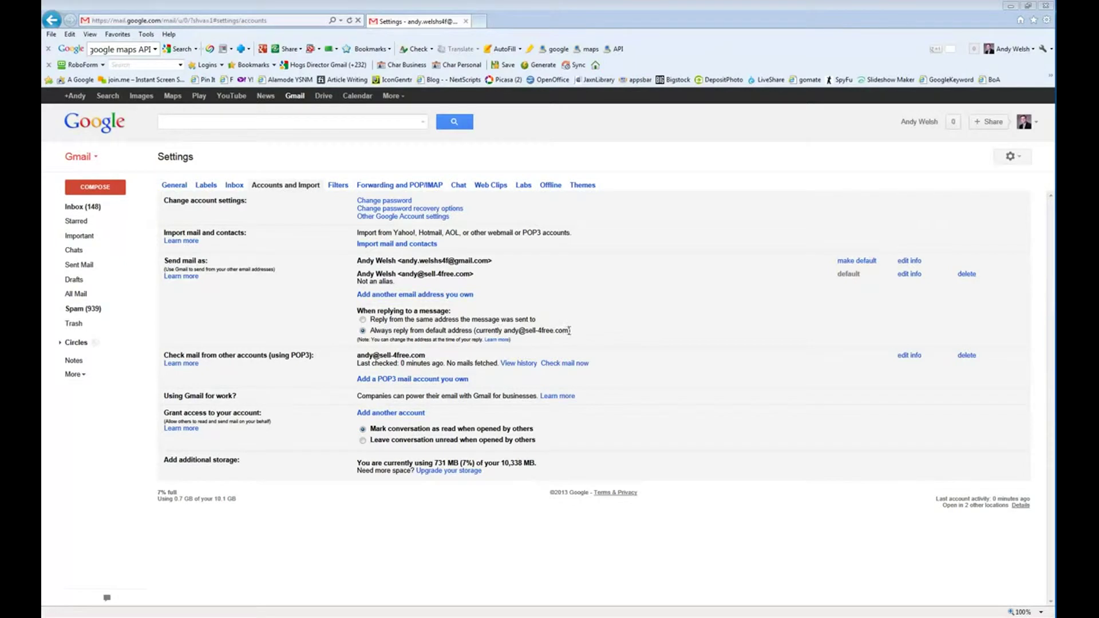
{"action": "double_click", "coordinate": [540, 330]}
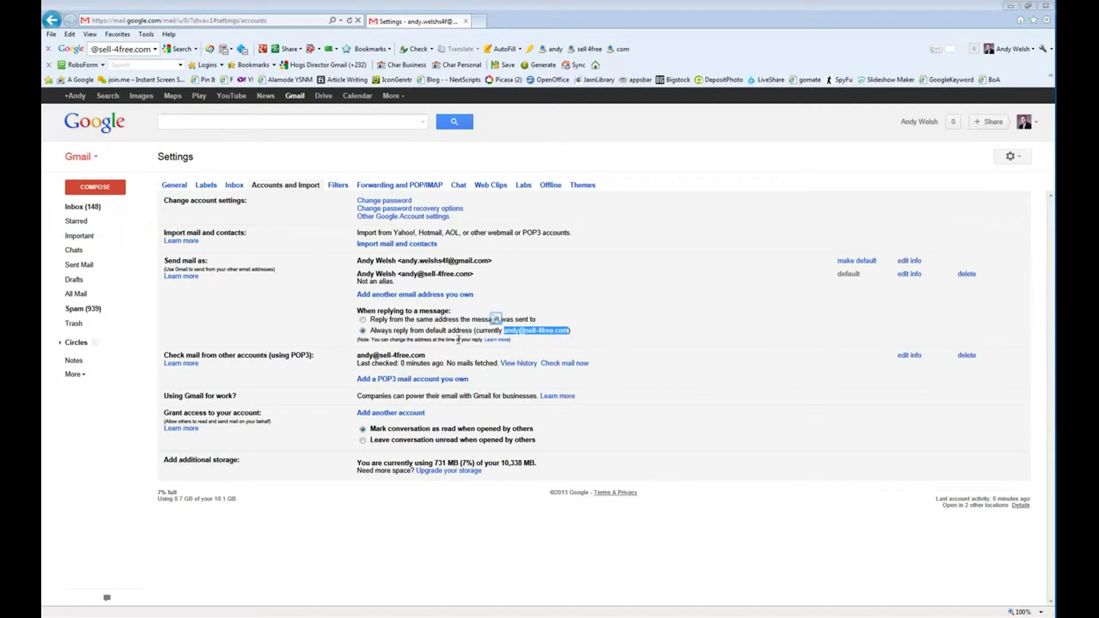
{"action": "left_click", "coordinate": [543, 331]}
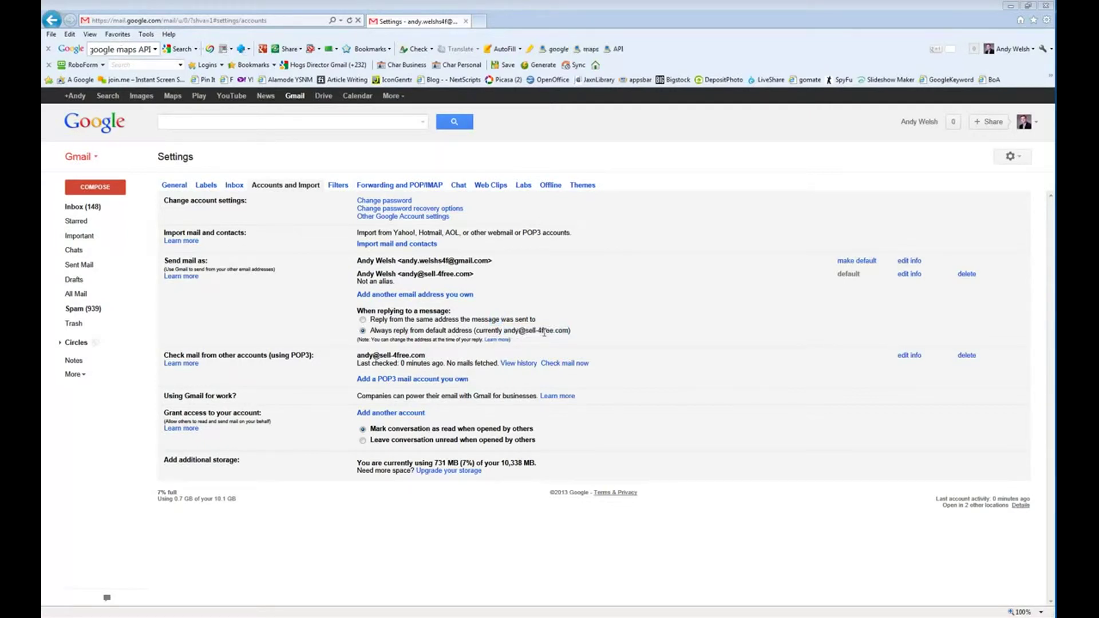
{"action": "left_click_drag", "start_coordinate": [570, 331], "coordinate": [532, 334]}
{"action": "left_click", "coordinate": [362, 319]}
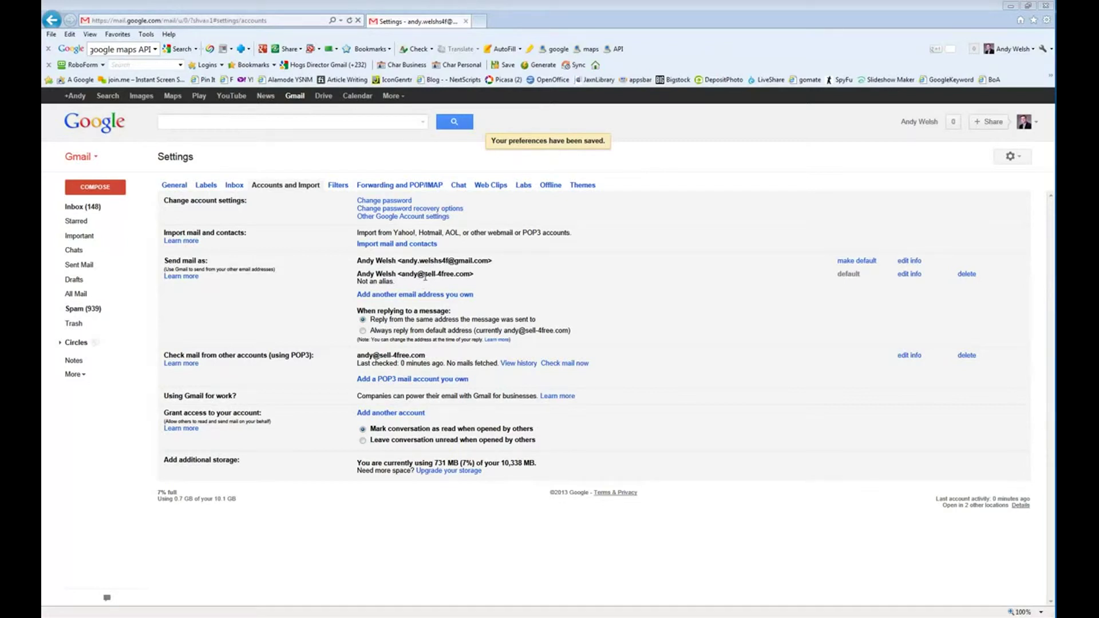
{"action": "left_click_drag", "start_coordinate": [425, 277], "coordinate": [470, 277]}
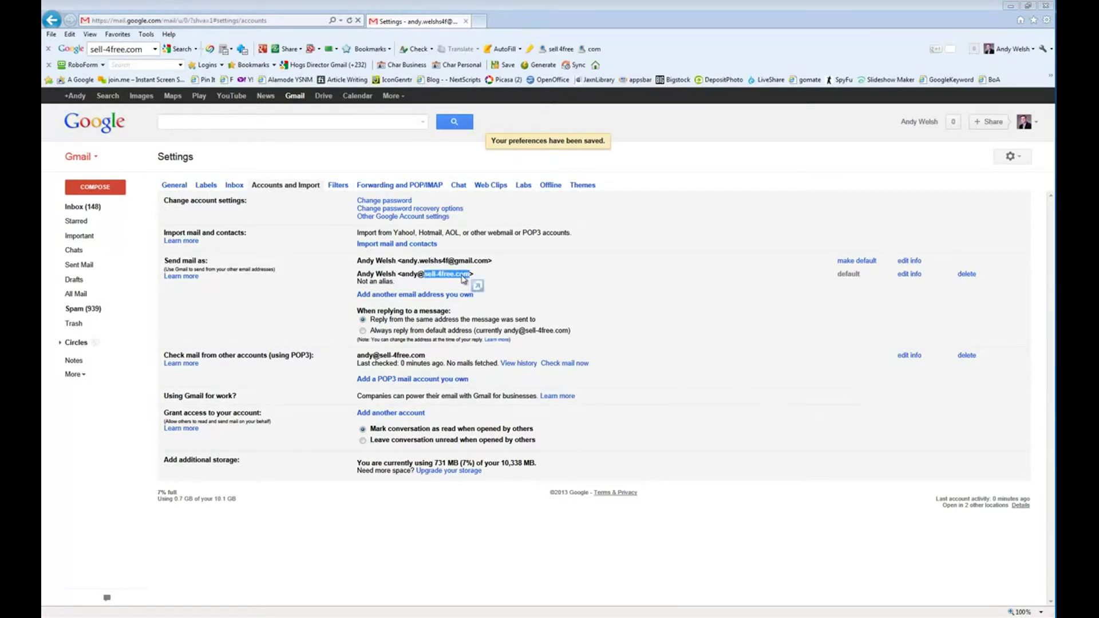
{"action": "left_click", "coordinate": [444, 280]}
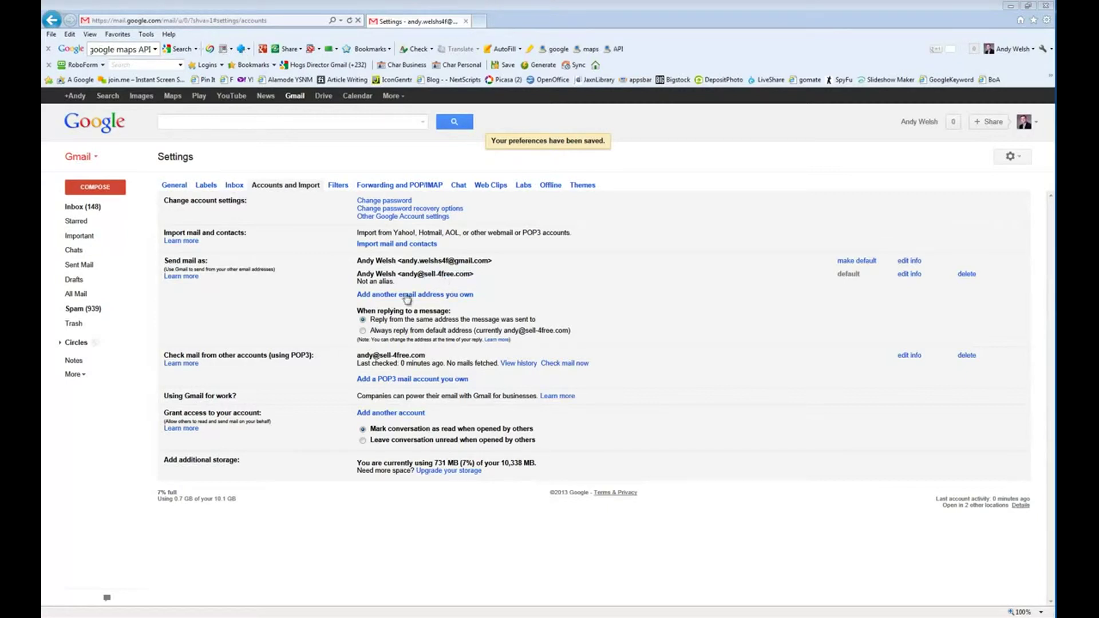
{"action": "left_click", "coordinate": [363, 330]}
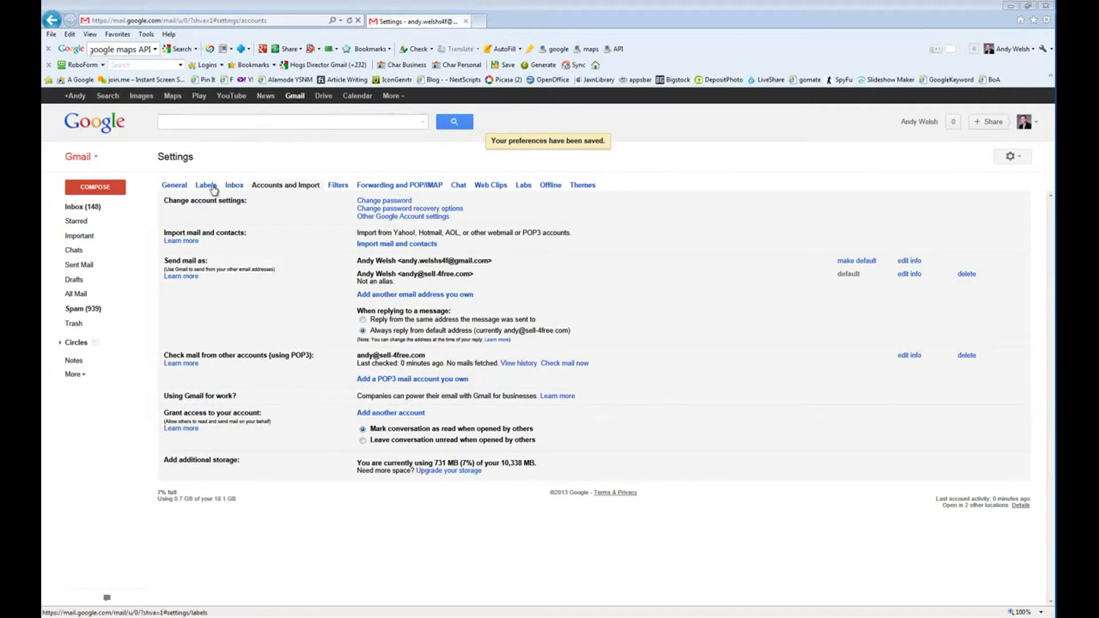
- Review the signature on the General settings page and save the changes
{"action": "left_click", "coordinate": [182, 190]}
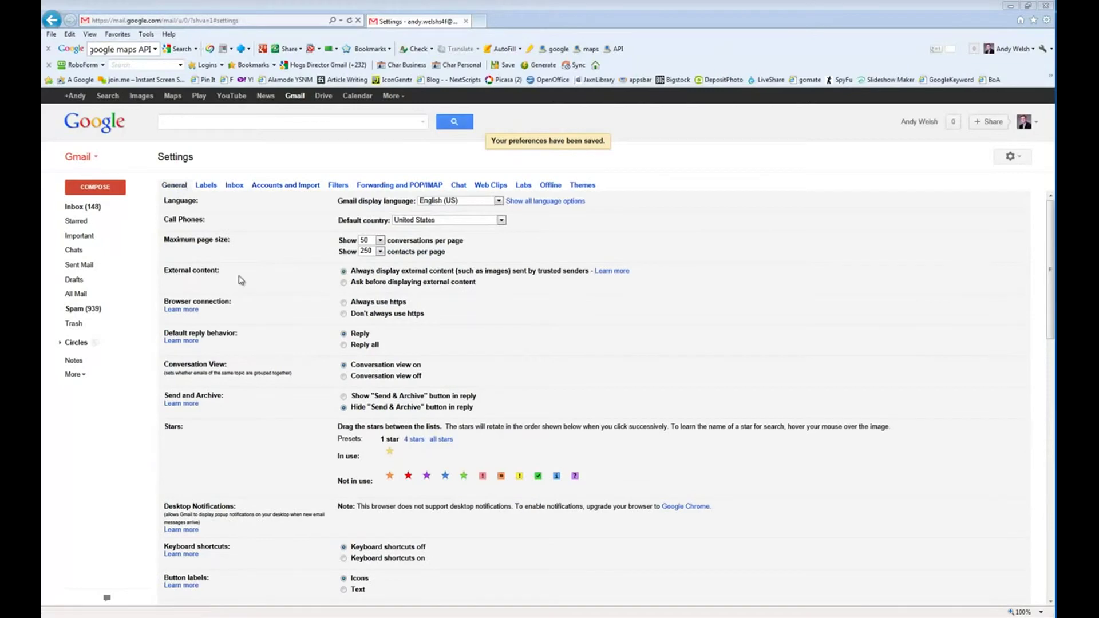
{"action": "scroll", "coordinate": [382, 527], "scroll_direction": "down", "scroll_amount": 10}
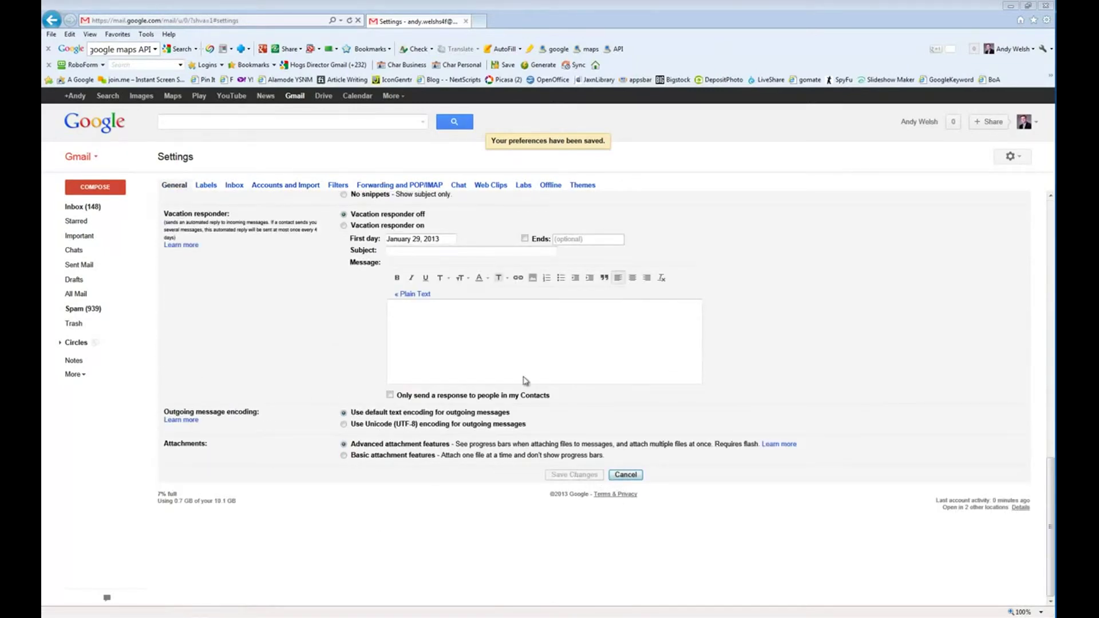
{"action": "left_click", "coordinate": [481, 318]}
{"action": "scroll", "coordinate": [475, 295], "scroll_direction": "up", "scroll_amount": 5}
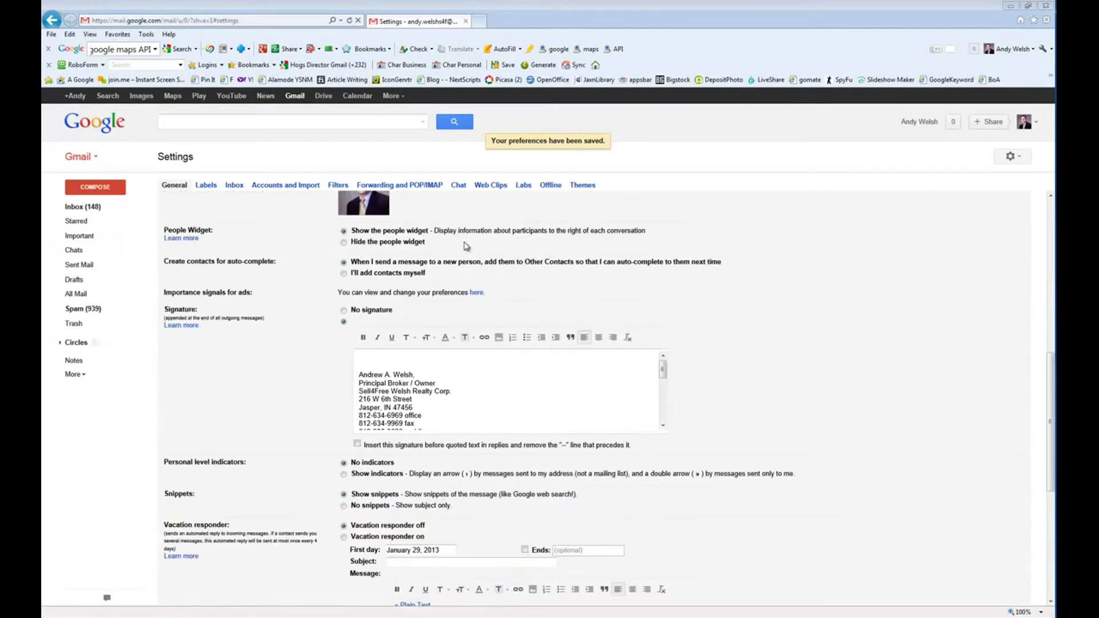
{"action": "left_click", "coordinate": [437, 374]}
{"action": "scroll", "coordinate": [515, 401], "scroll_direction": "down", "scroll_amount": 5}
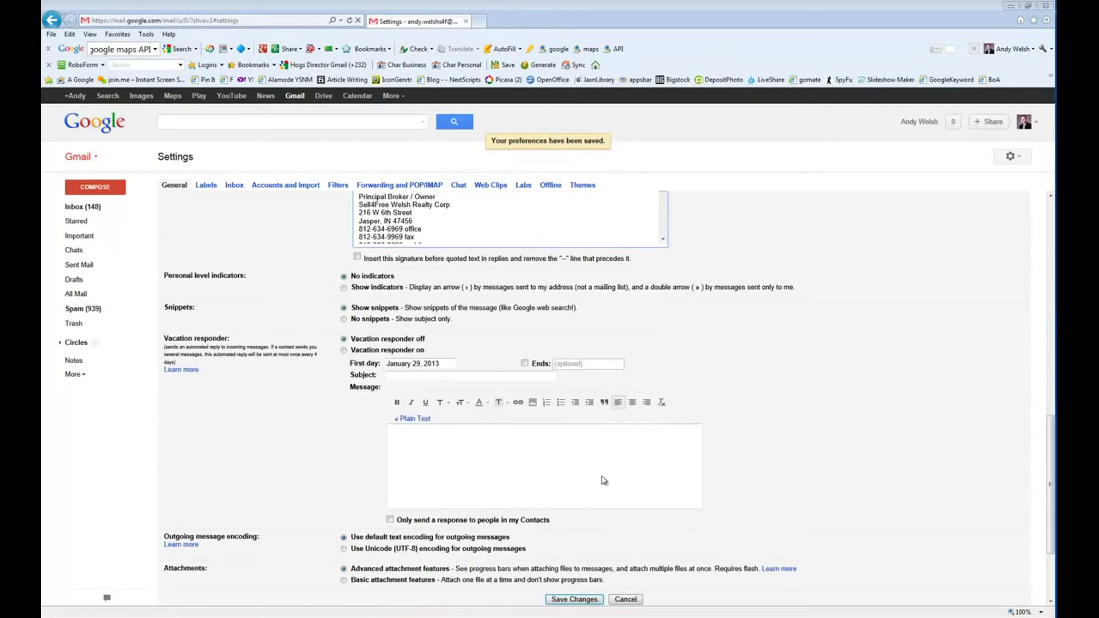
{"action": "left_click", "coordinate": [564, 474]}
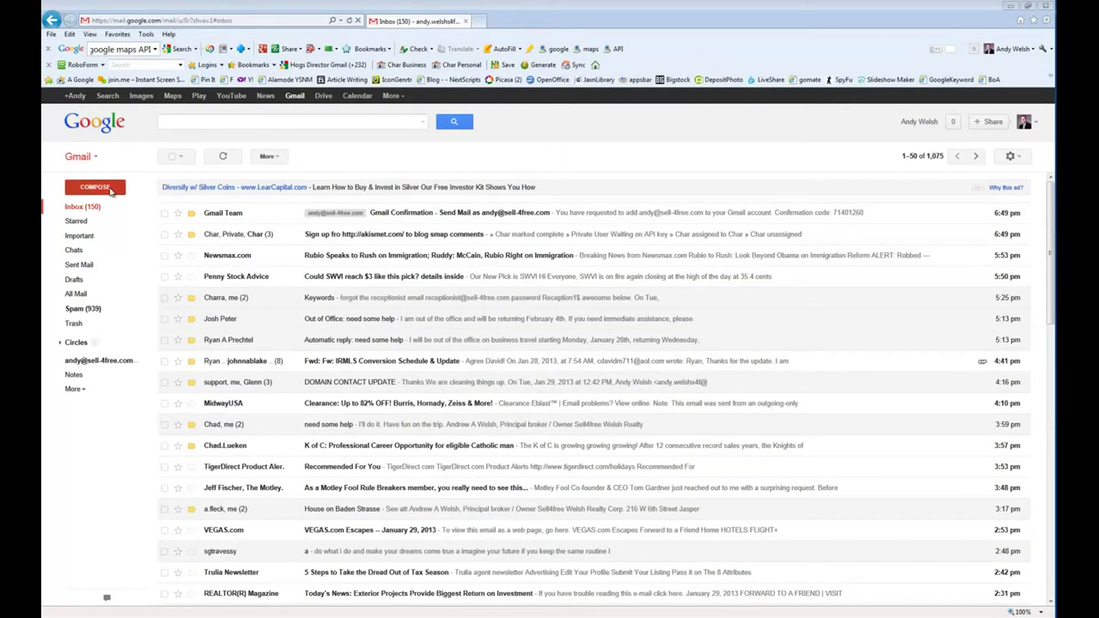
- Delete the Gmail Team confirmation email, then compose a new message from the Workspace address
{"action": "left_click", "coordinate": [165, 216]}
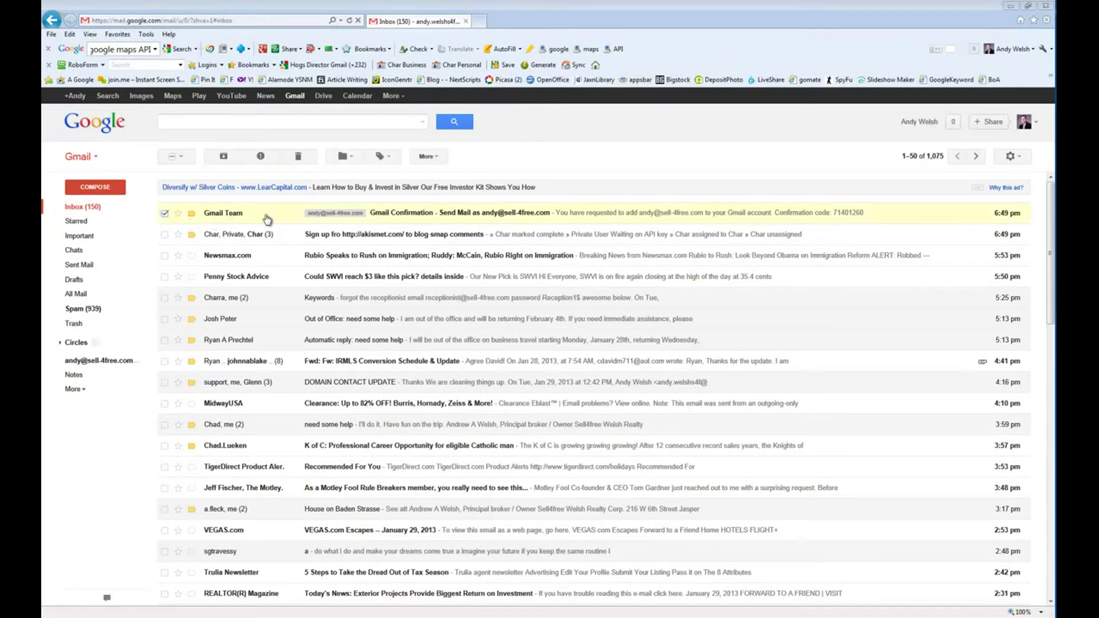
{"action": "left_click", "coordinate": [299, 158]}
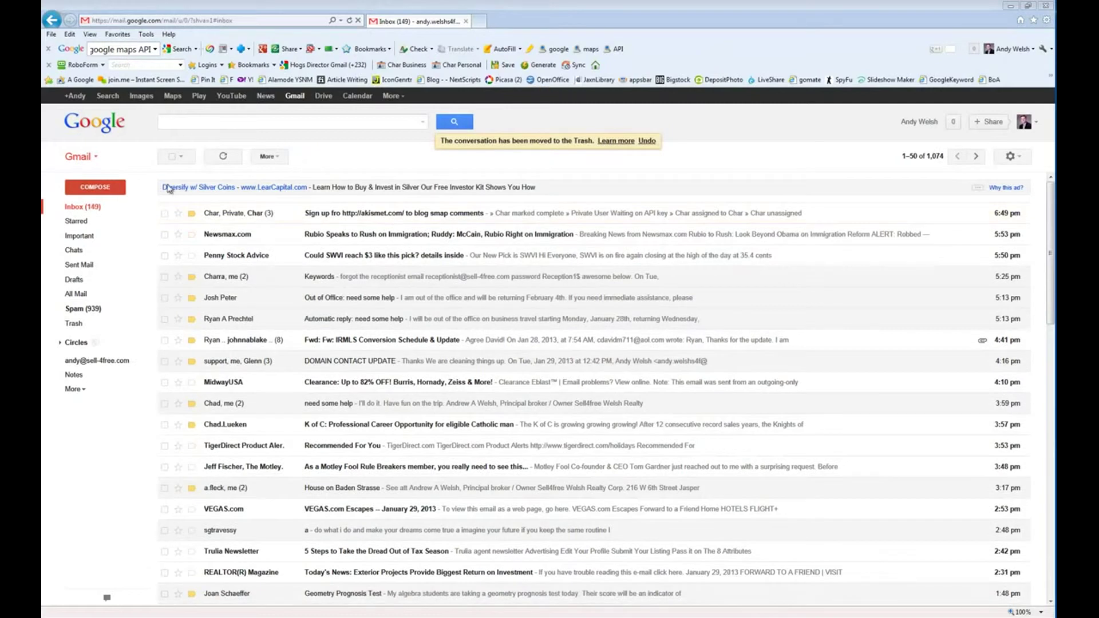
{"action": "left_click", "coordinate": [95, 187]}
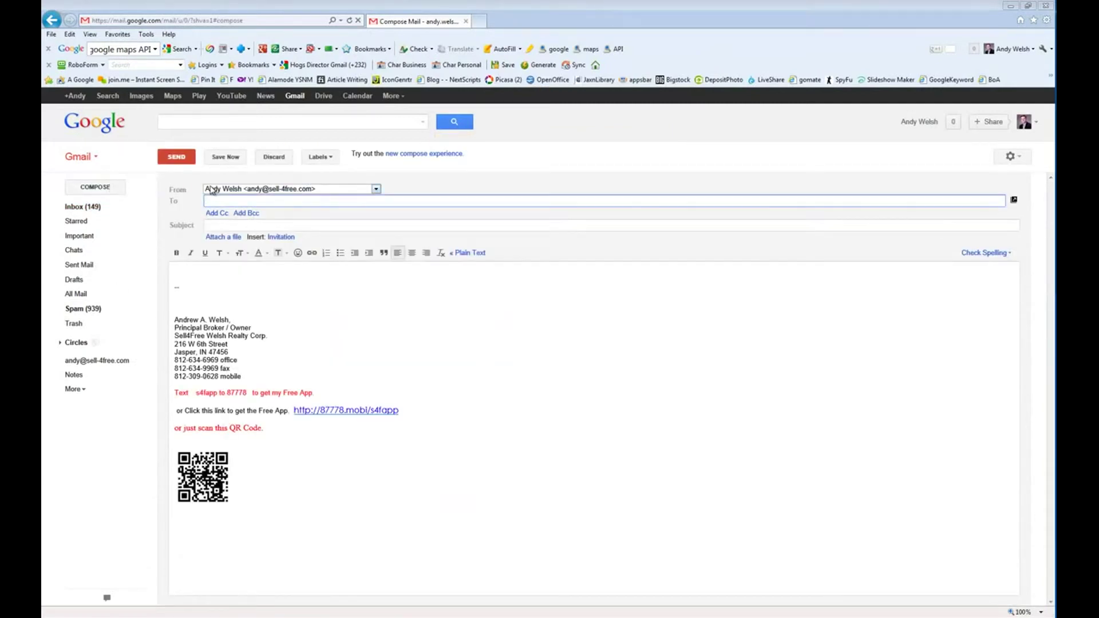
{"action": "left_click", "coordinate": [376, 189]}
{"action": "left_click", "coordinate": [326, 198]}
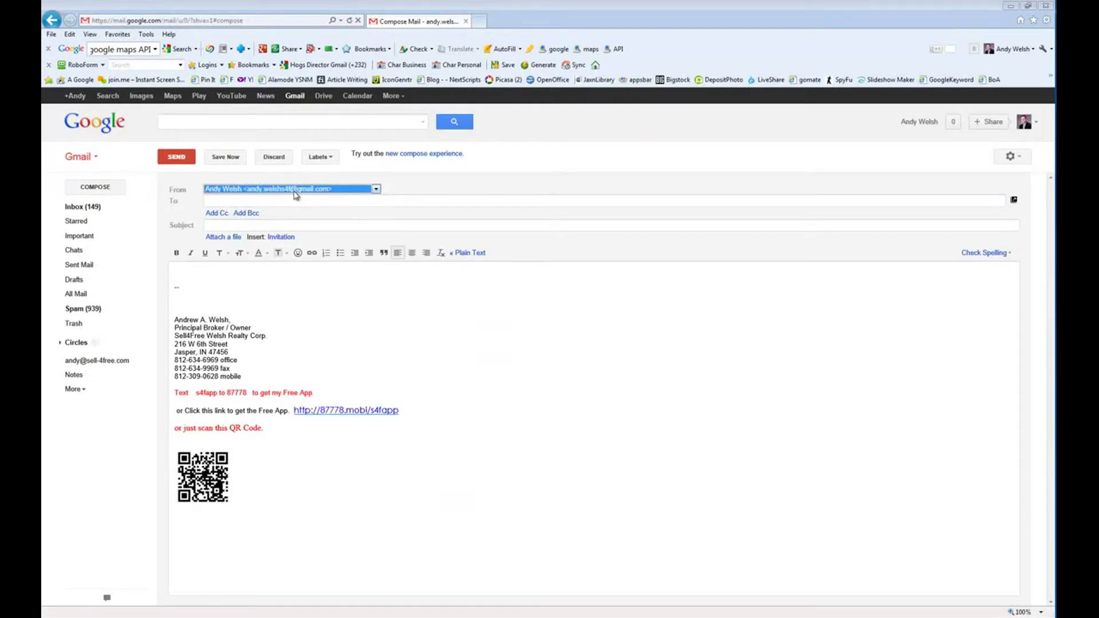
{"action": "left_click", "coordinate": [377, 189]}
{"action": "left_click", "coordinate": [305, 205]}
{"action": "left_click", "coordinate": [272, 201]}
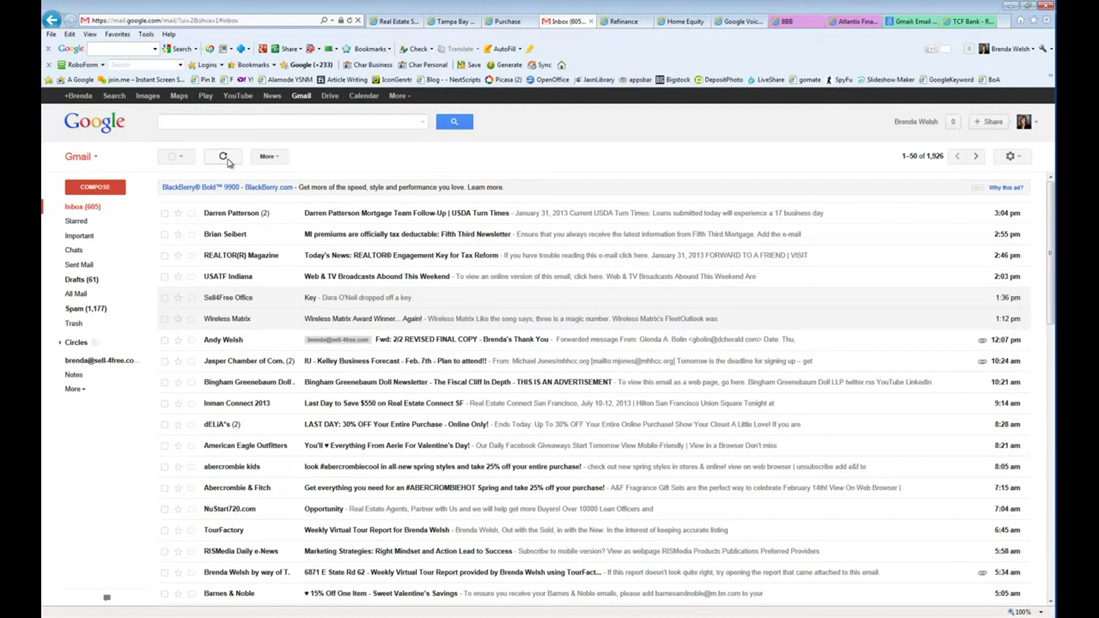
- Refresh the second account's inbox and open its Accounts and Import settings
{"action": "left_click", "coordinate": [224, 157]}
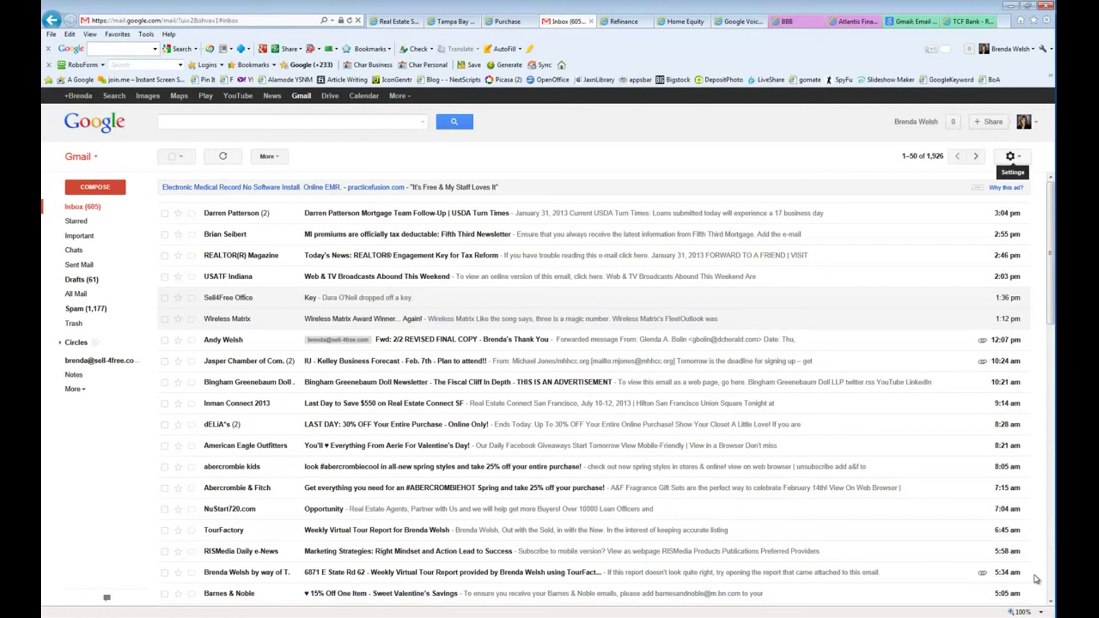
{"action": "left_click", "coordinate": [1011, 156]}
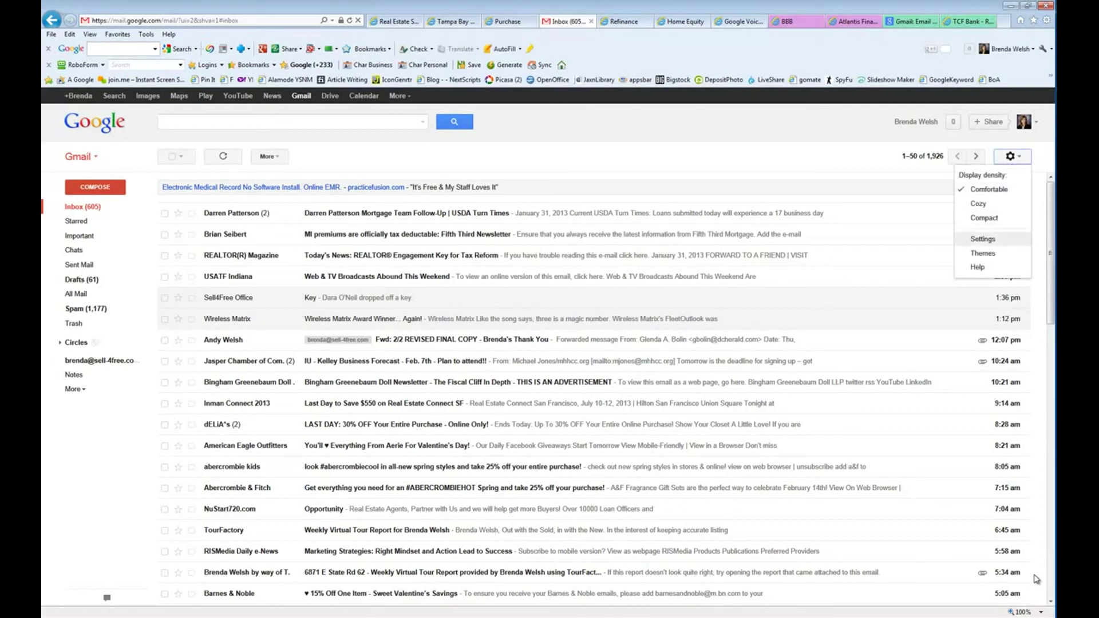
{"action": "left_click", "coordinate": [992, 239]}
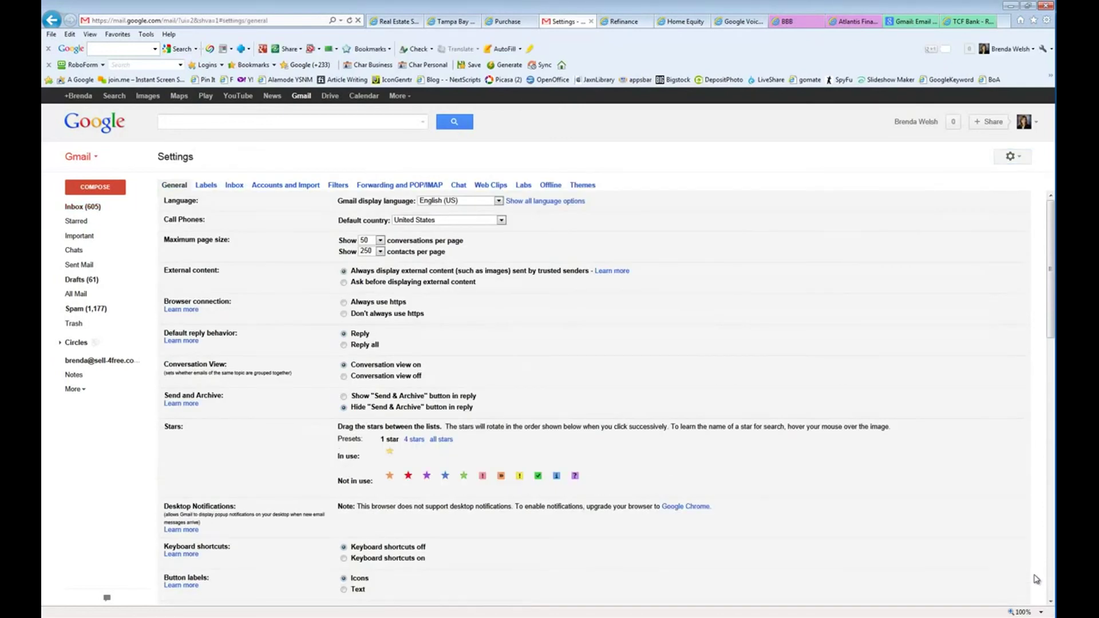
{"action": "left_click", "coordinate": [285, 185]}
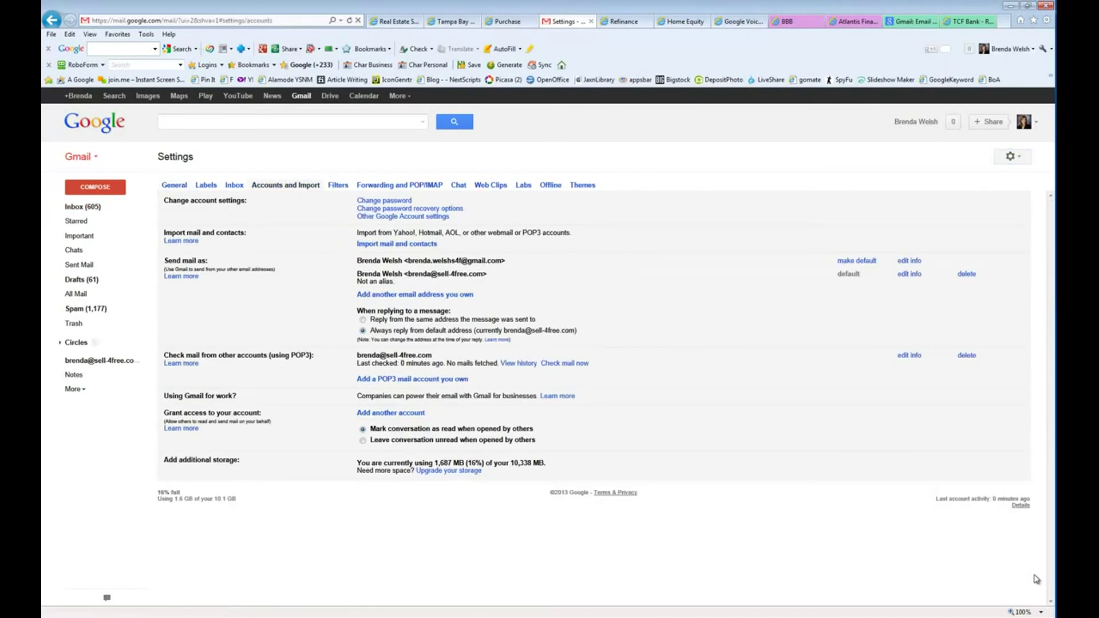